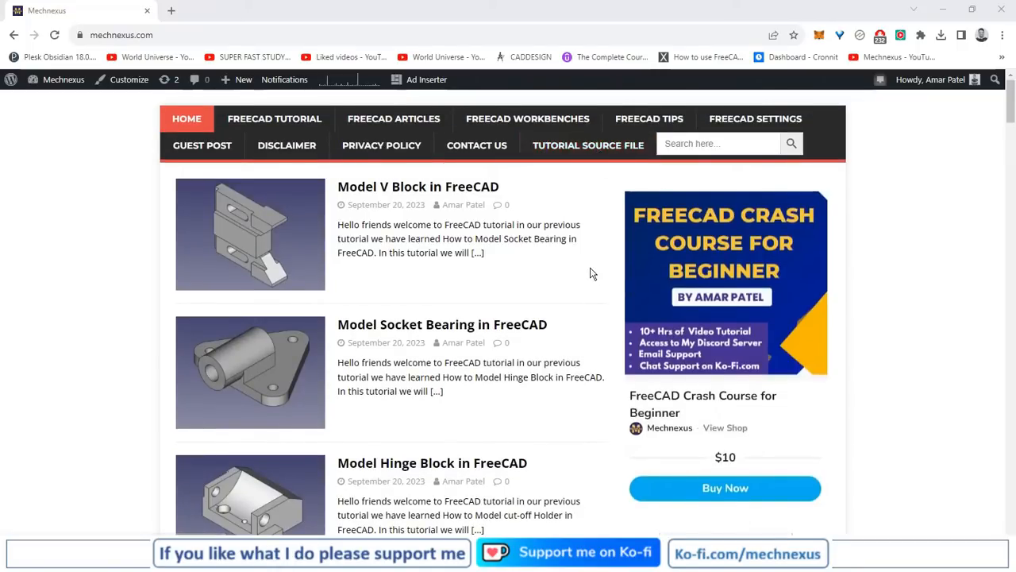
# Look through the Mechnexus home page's FreeCAD tutorials, crash course offer and donation section
pyautogui.scroll(-2, 593, 273)
pyautogui.scroll(2, 591, 274)
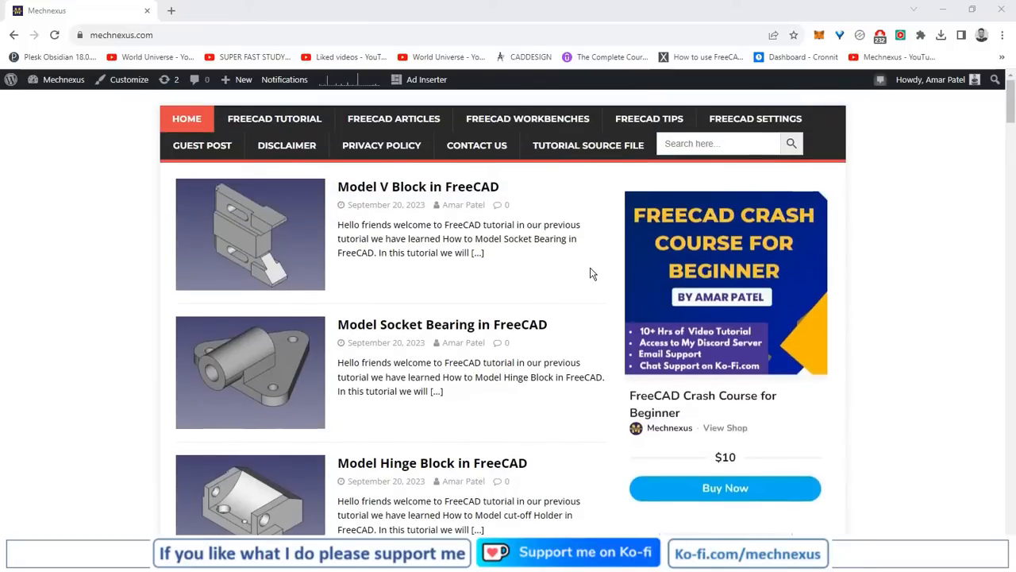
pyautogui.scroll(-1, 591, 274)
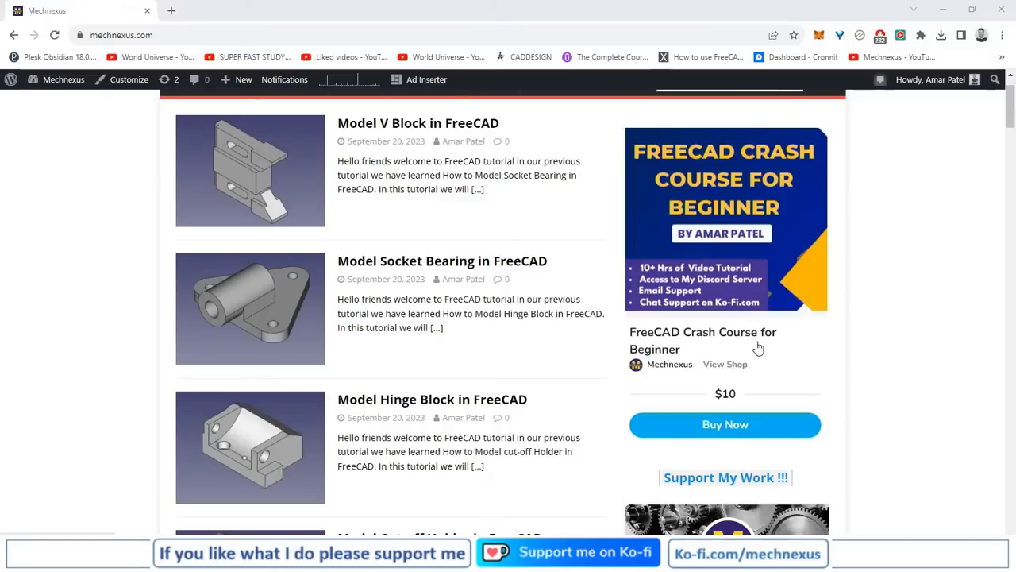
pyautogui.scroll(-5, 752, 347)
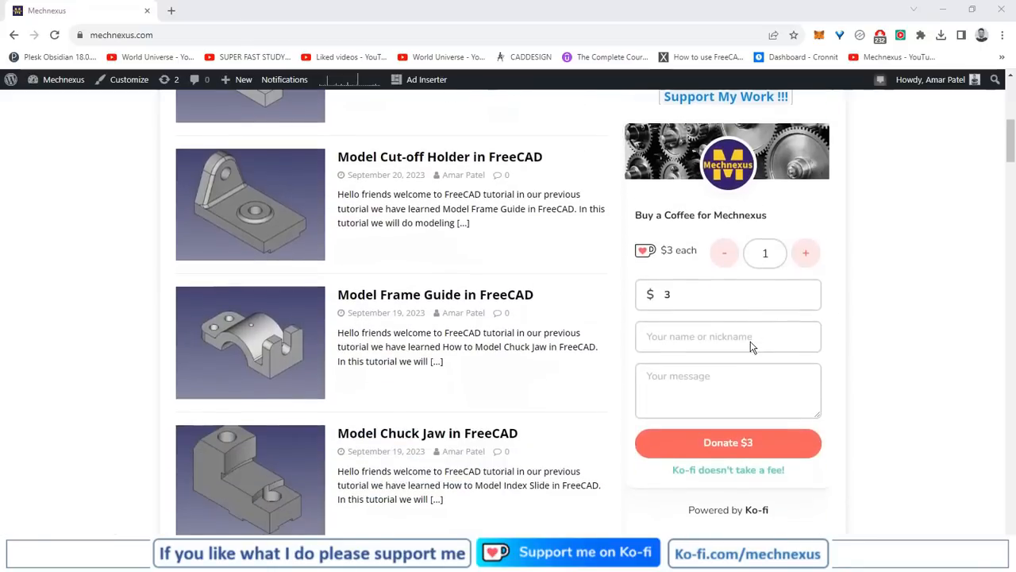
pyautogui.scroll(1, 752, 347)
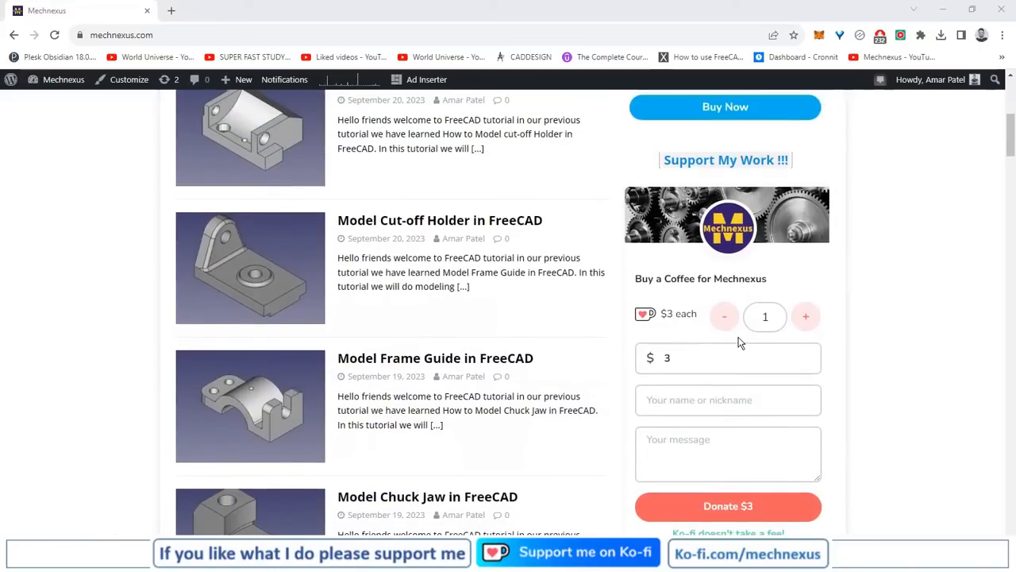
pyautogui.scroll(5, 590, 321)
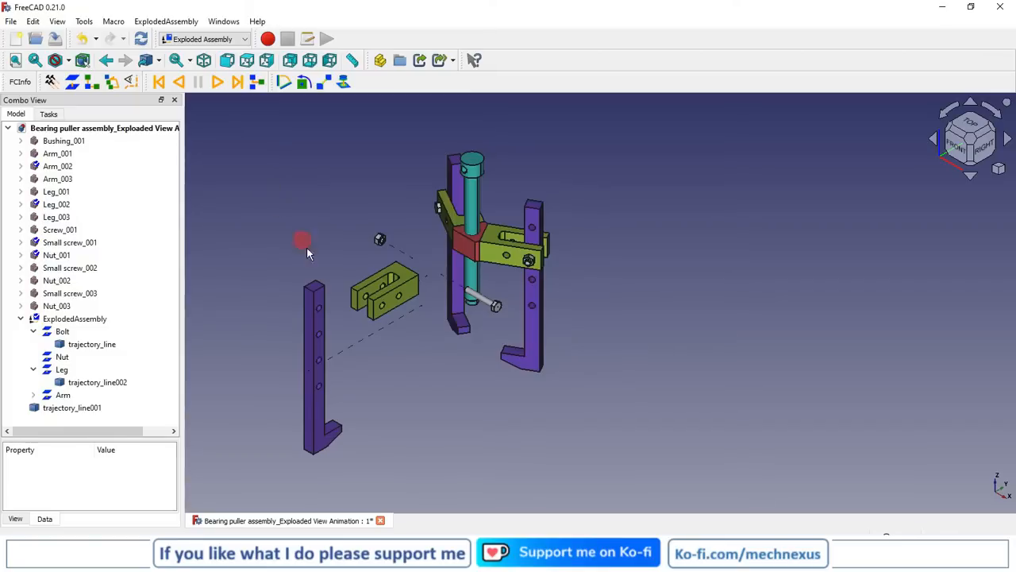
# Switch to FreeCAD, close the exploded-view animation document without saving, and open the Bearing puller assembly file in isometric view
pyautogui.click(381, 520)
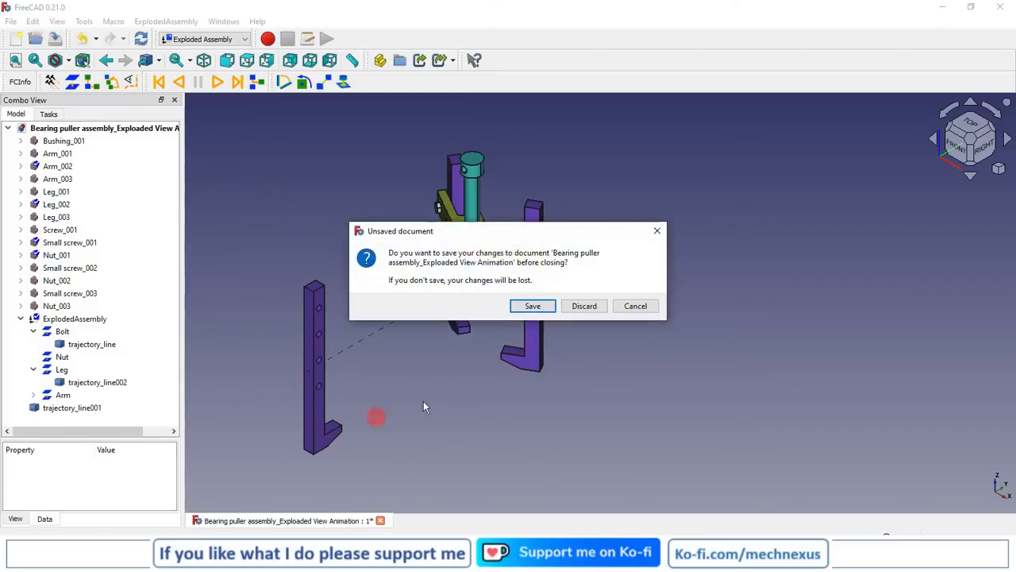
pyautogui.click(577, 306)
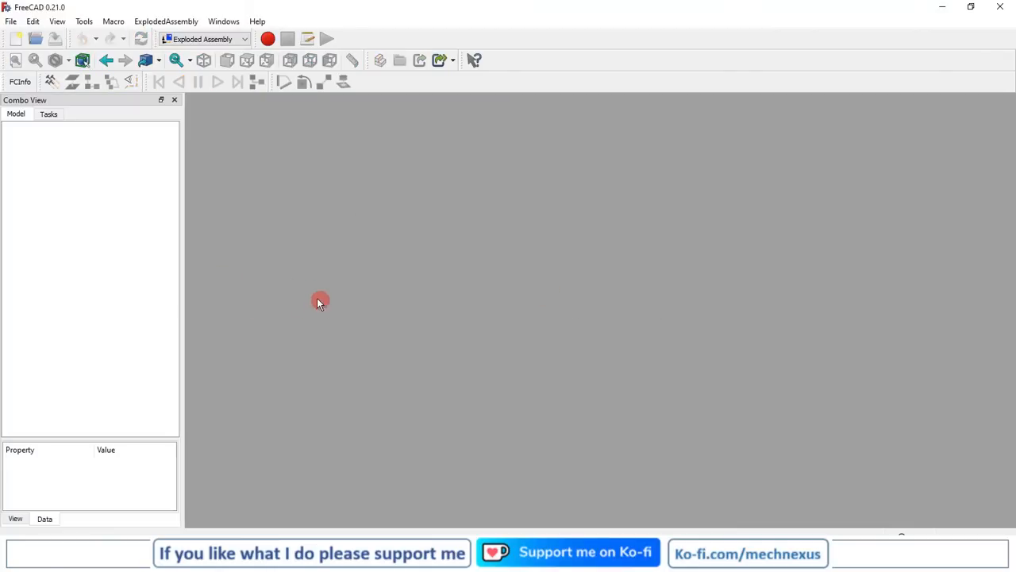
pyautogui.click(35, 40)
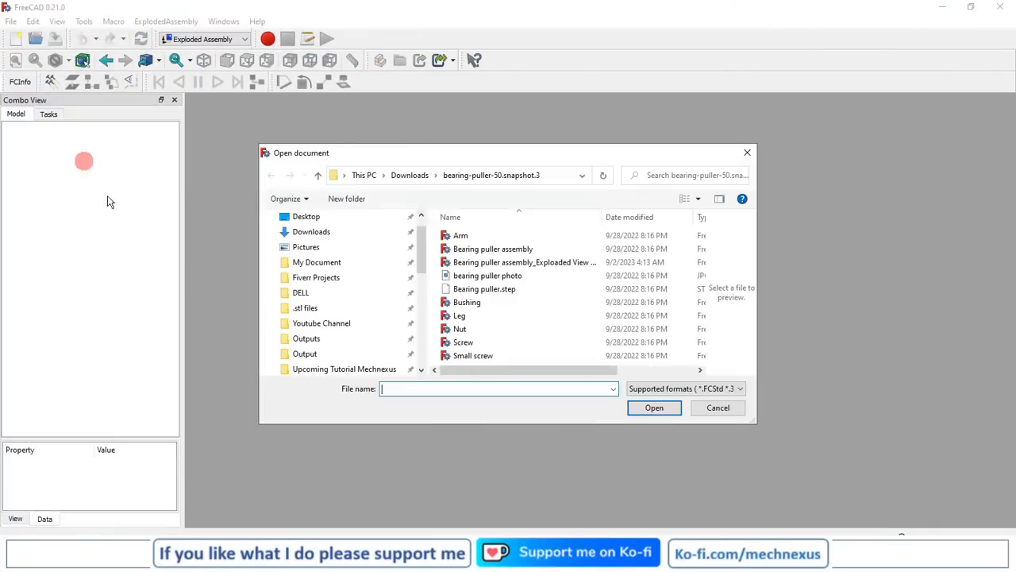
pyautogui.click(504, 250)
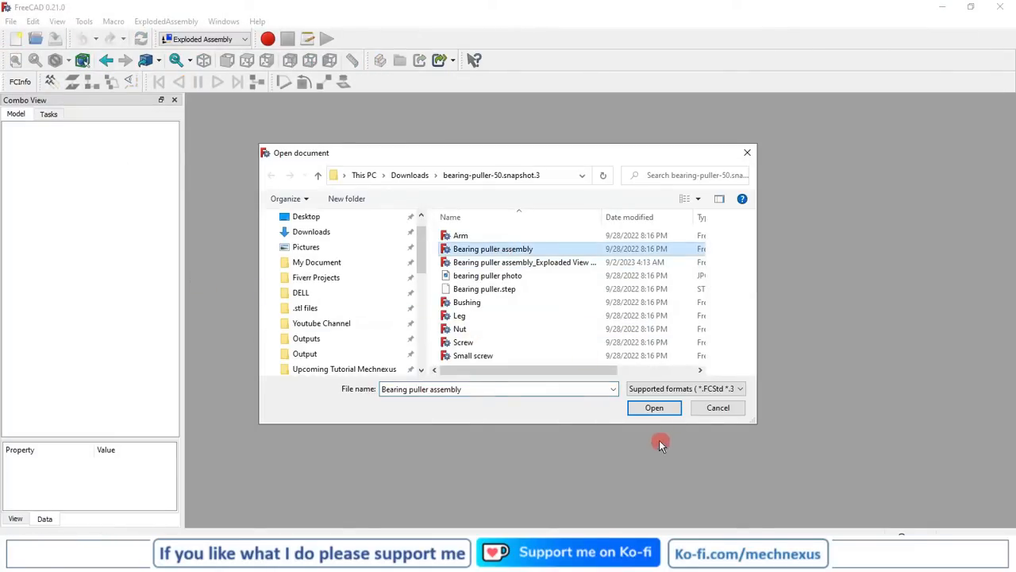
pyautogui.click(653, 407)
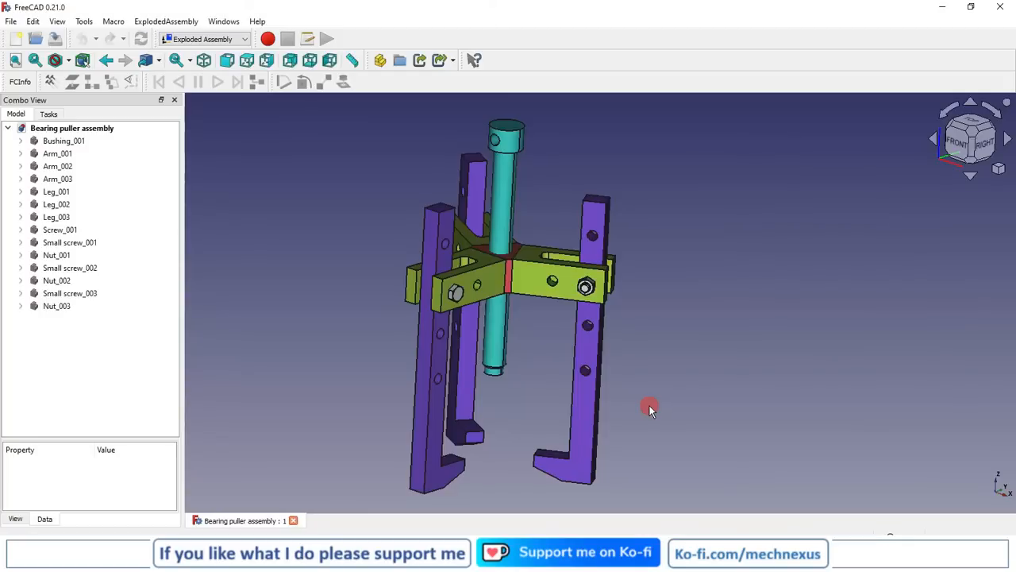
pyautogui.click(999, 169)
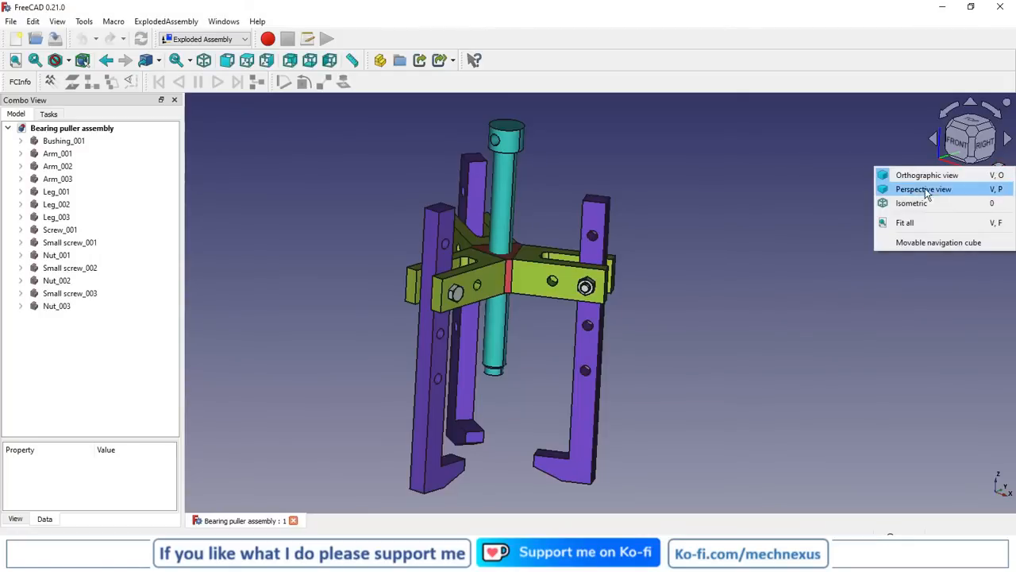
pyautogui.click(907, 201)
pyautogui.scroll(-1, 338, 360)
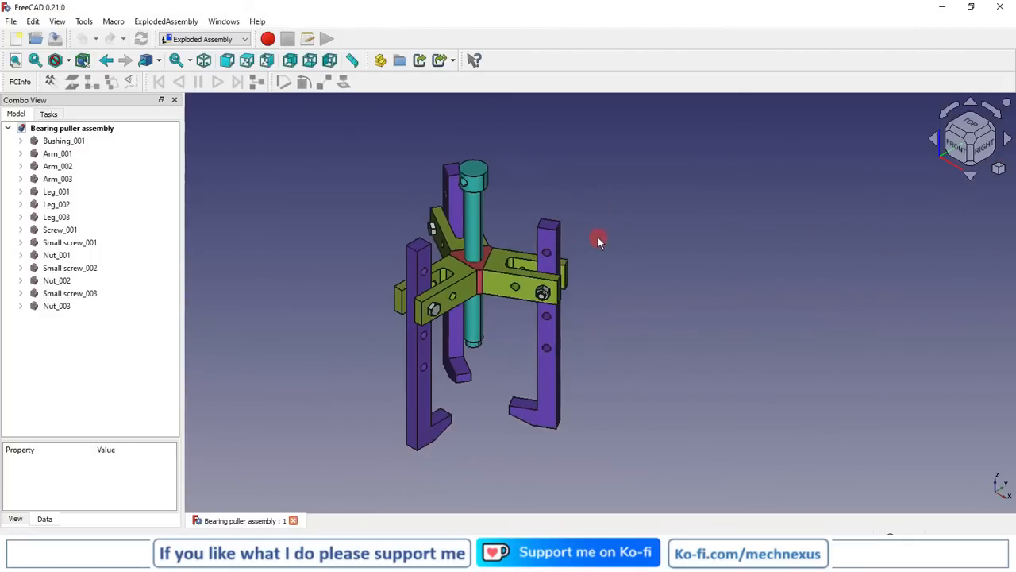
pyautogui.scroll(2, 600, 236)
pyautogui.scroll(-1, 615, 238)
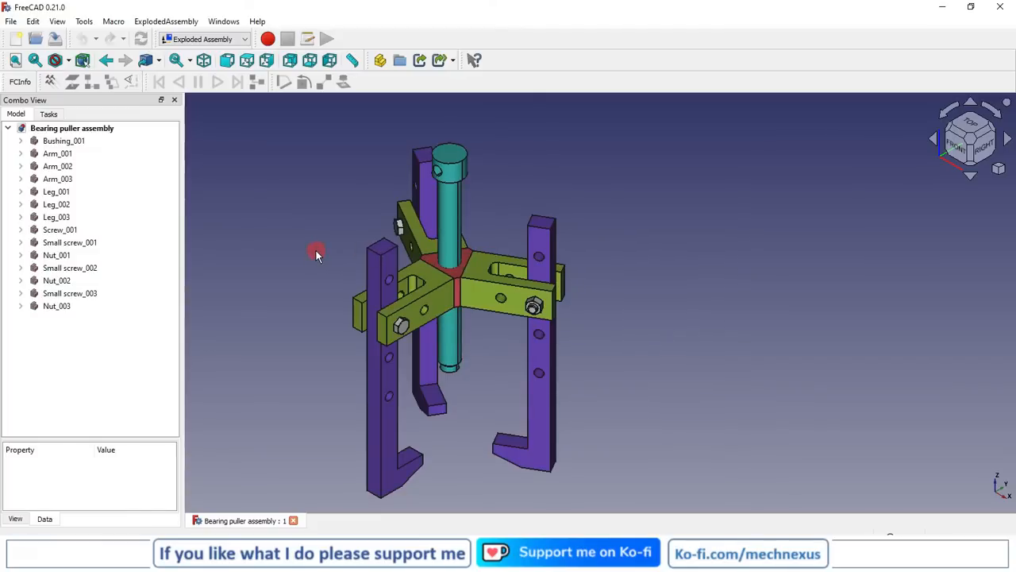
# Filter the workbench addons by "exp", view the ExplodedAssembly addon's details, and close the Addon Manager
pyautogui.click(85, 21)
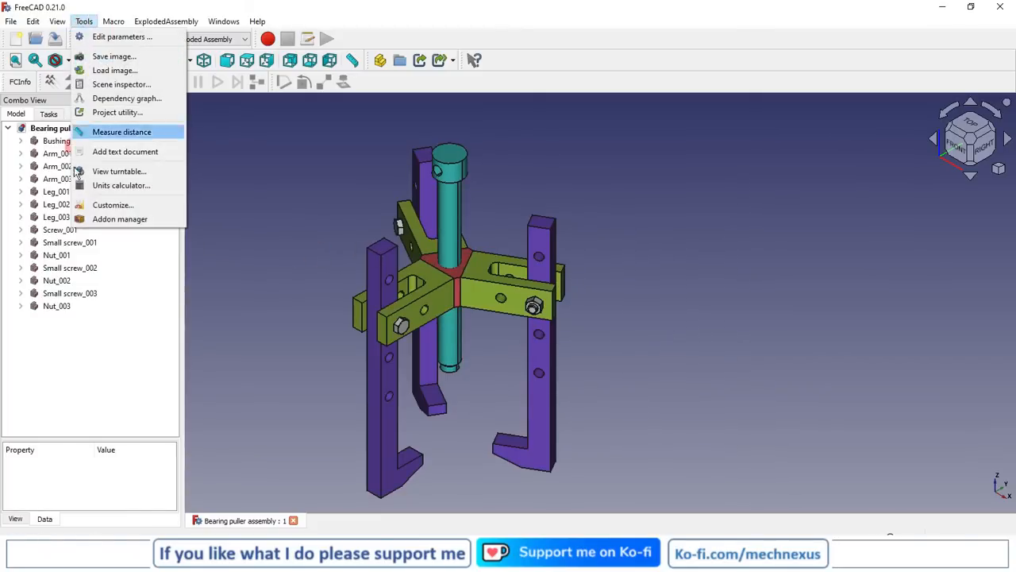
pyautogui.click(111, 219)
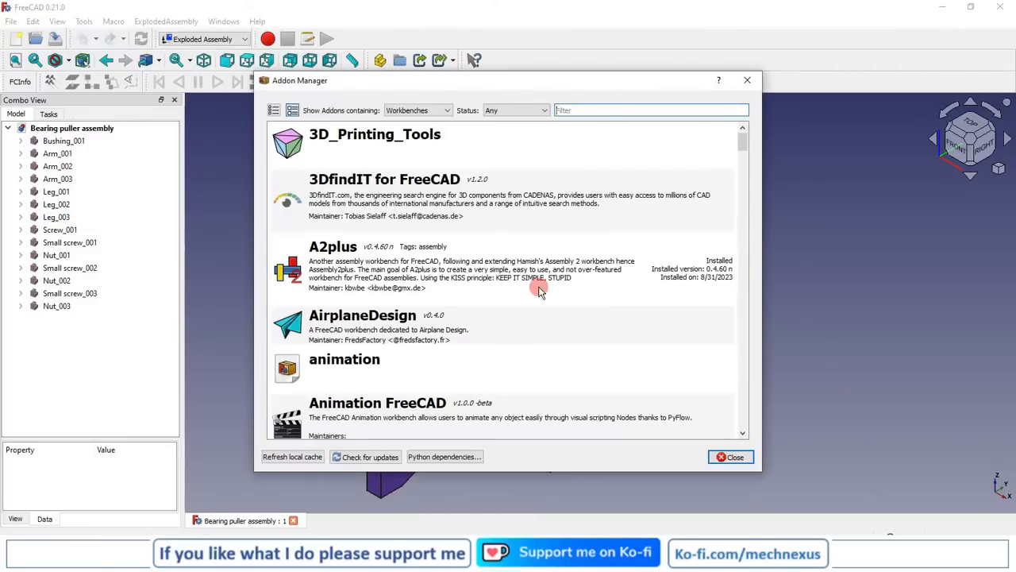
pyautogui.click(412, 111)
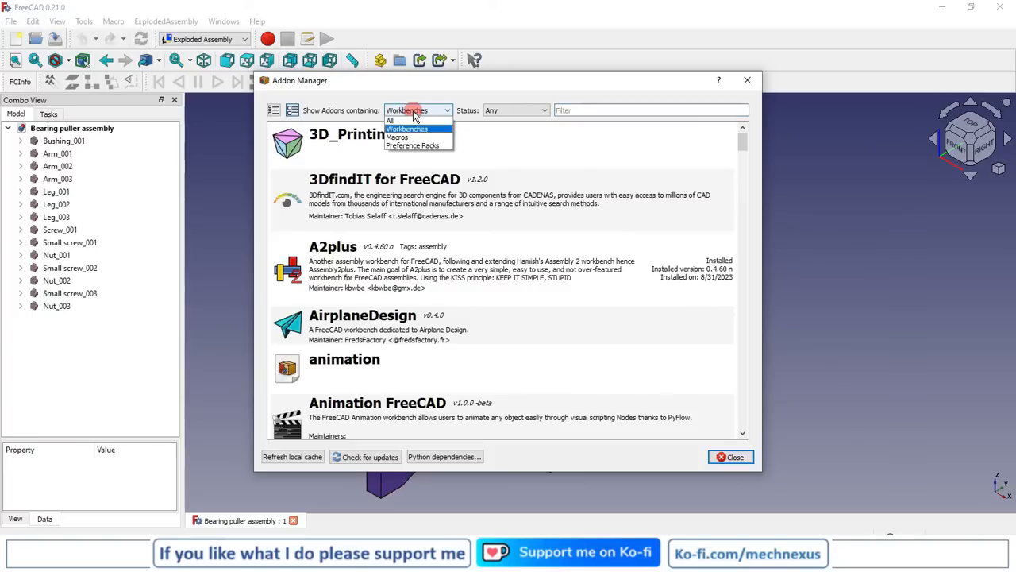
pyautogui.click(414, 111)
pyautogui.click(565, 110)
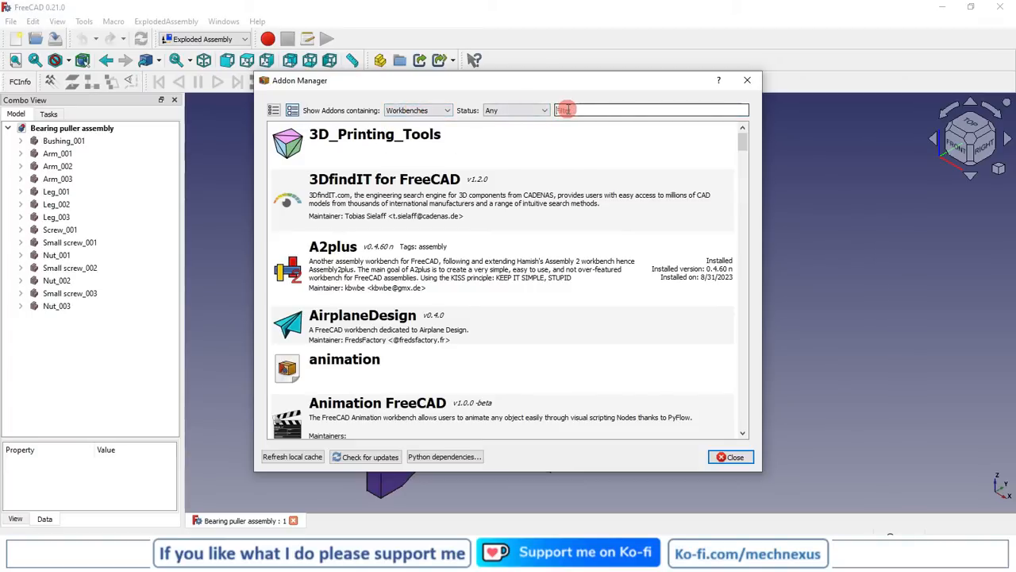
pyautogui.write('expl')
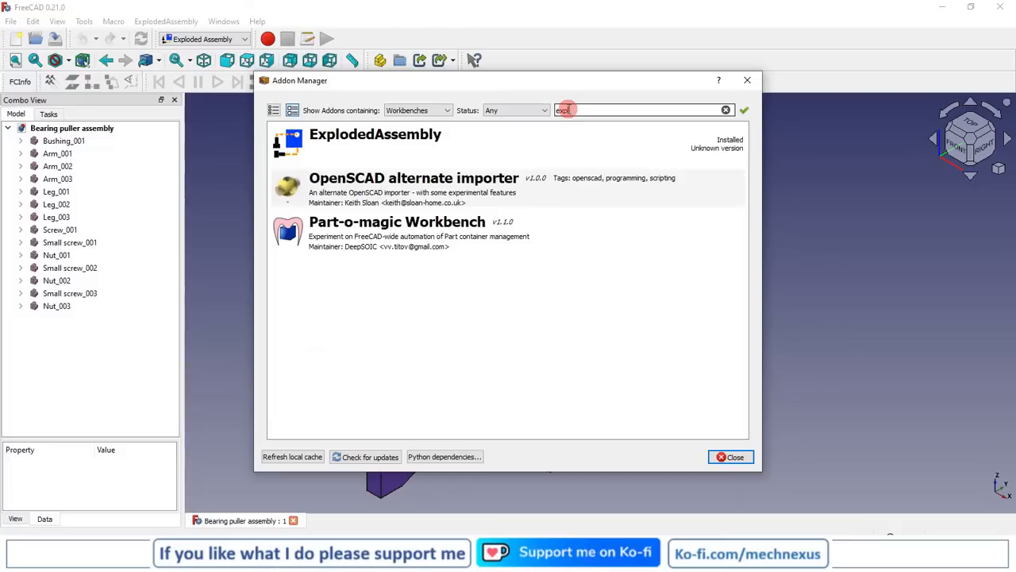
pyautogui.press('BackSpace')
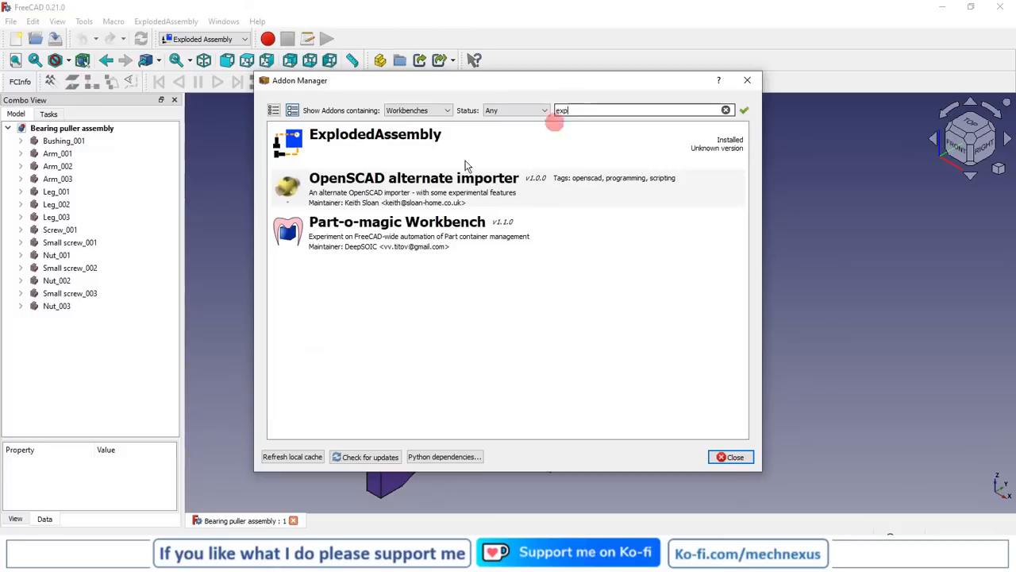
pyautogui.click(352, 157)
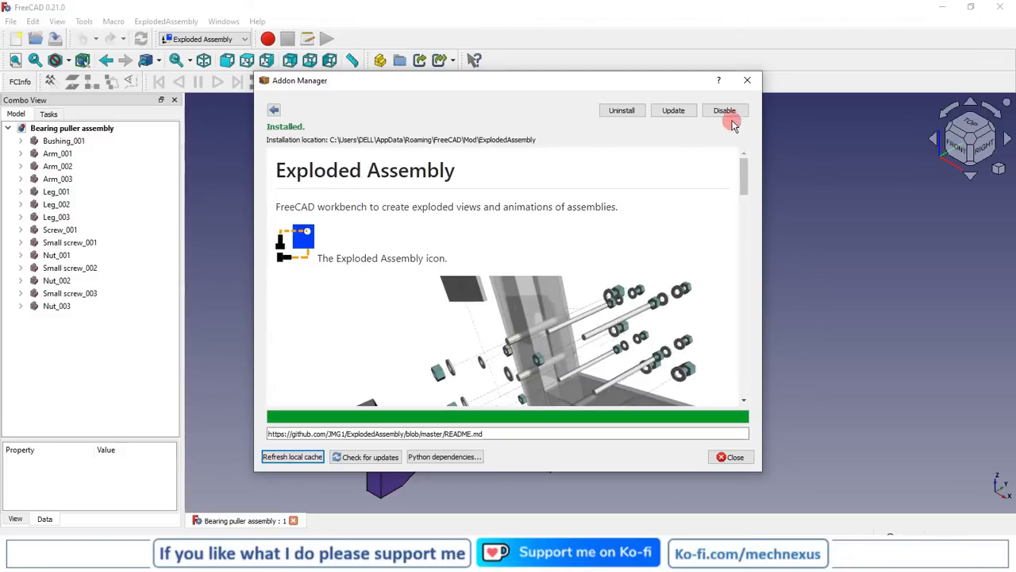
pyautogui.click(746, 81)
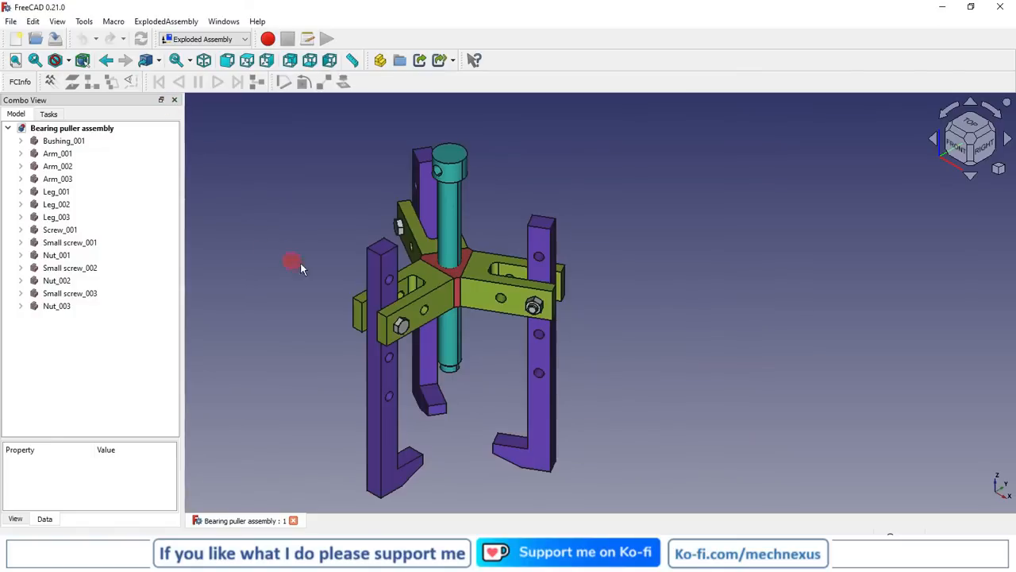
# Activate the Part workbench and return to Exploded Assembly so the document gets an exploded assembly container, and select that container
pyautogui.click(205, 40)
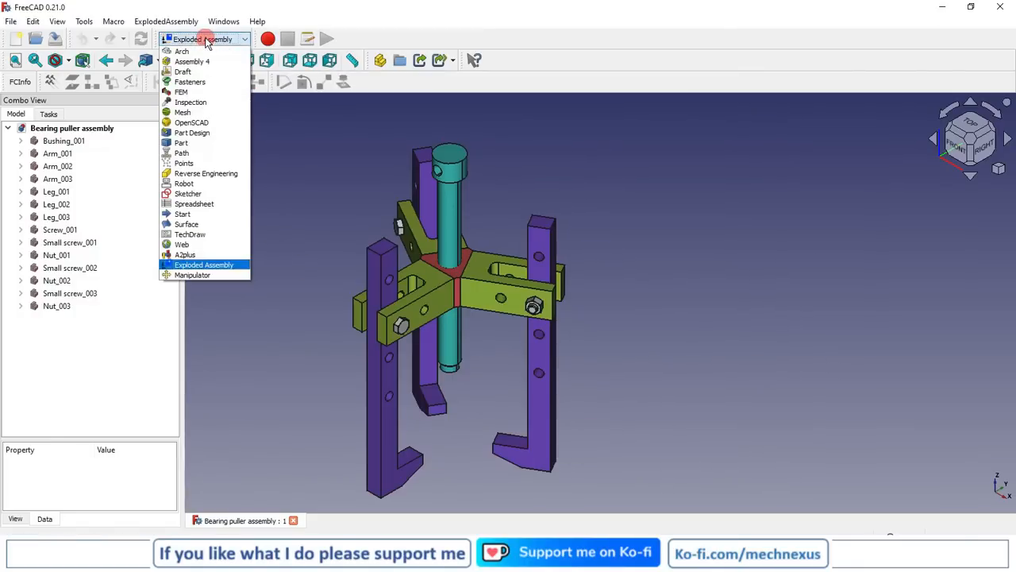
pyautogui.click(205, 38)
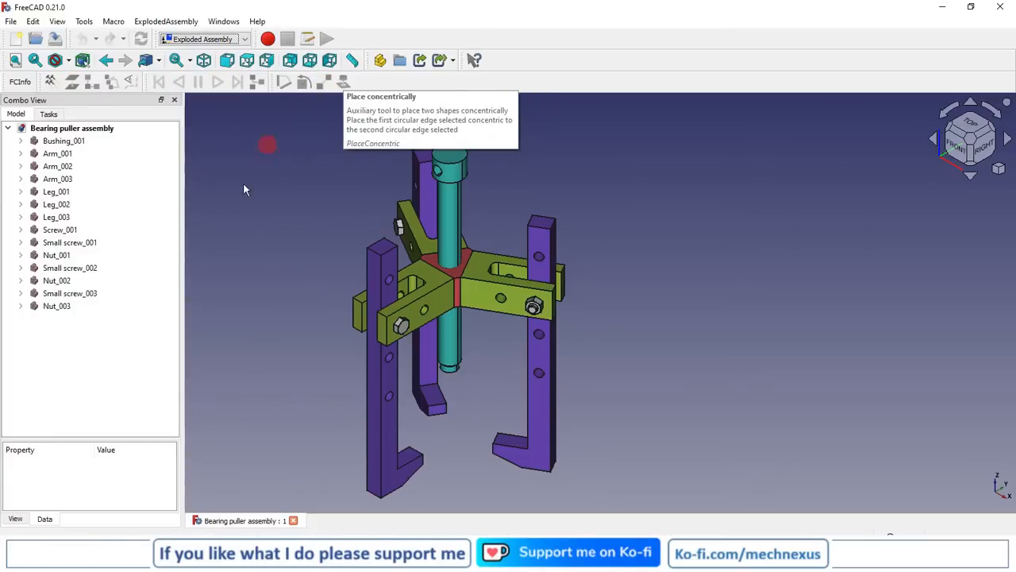
pyautogui.click(201, 39)
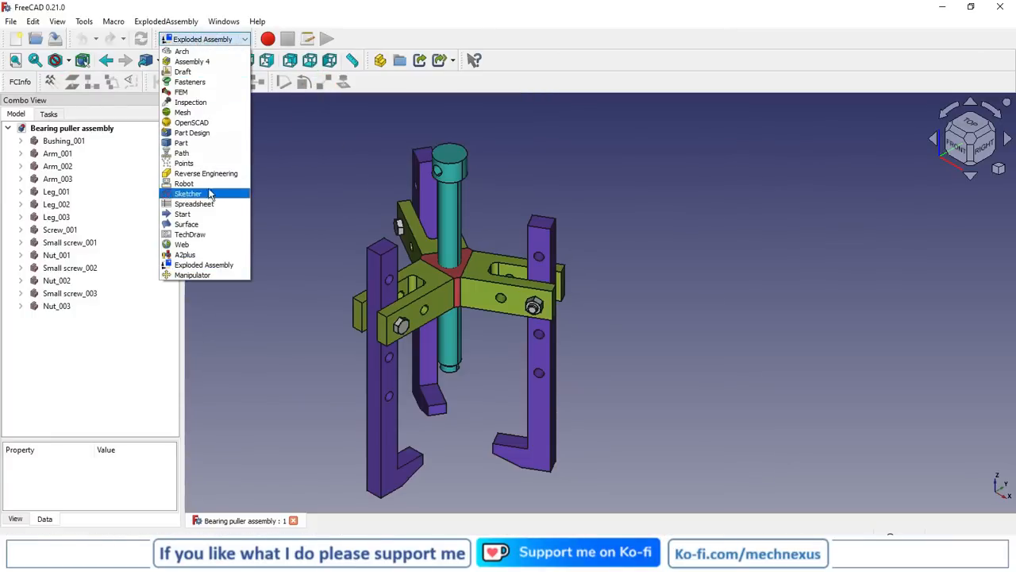
pyautogui.click(188, 142)
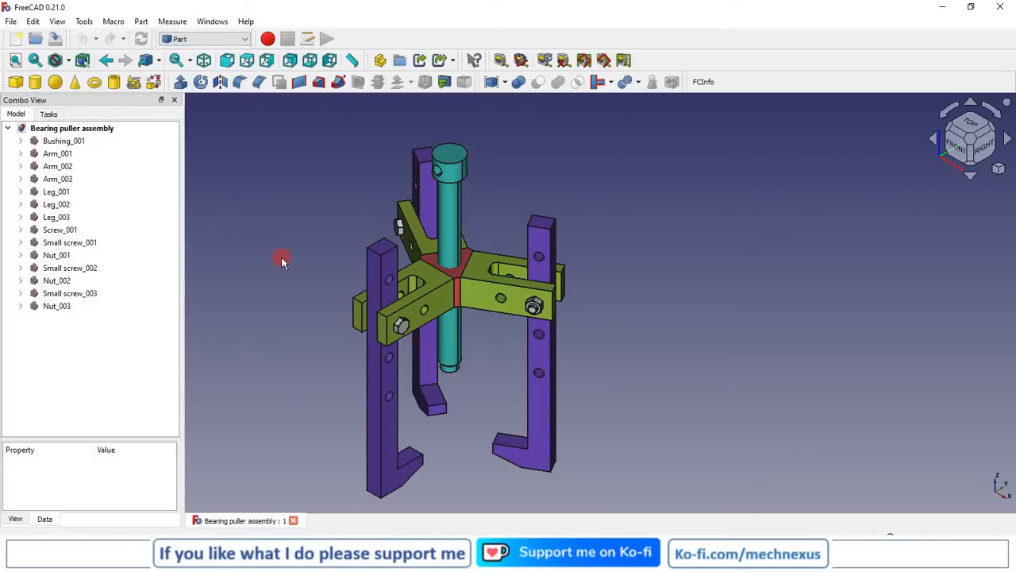
pyautogui.click(205, 40)
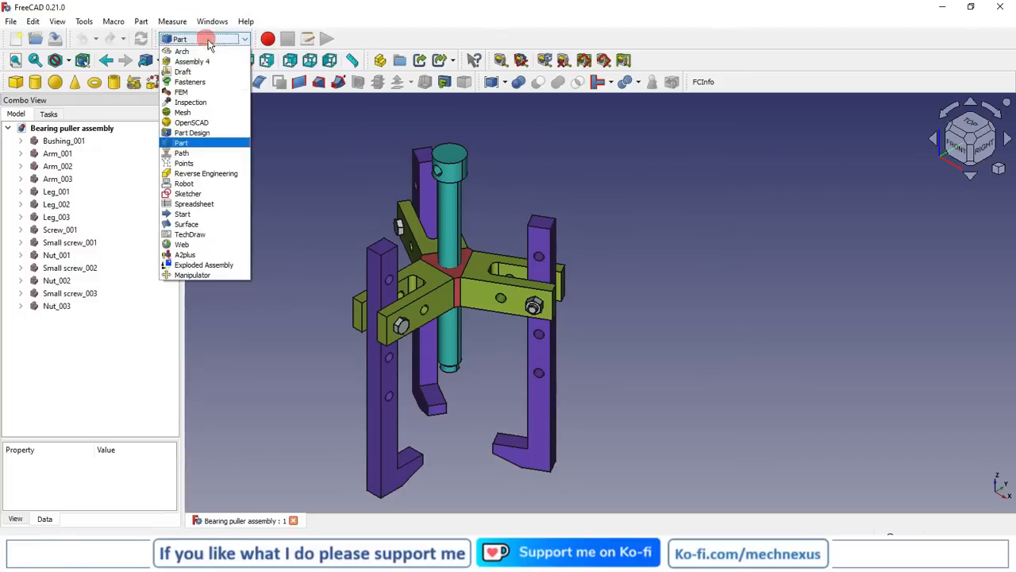
pyautogui.click(193, 264)
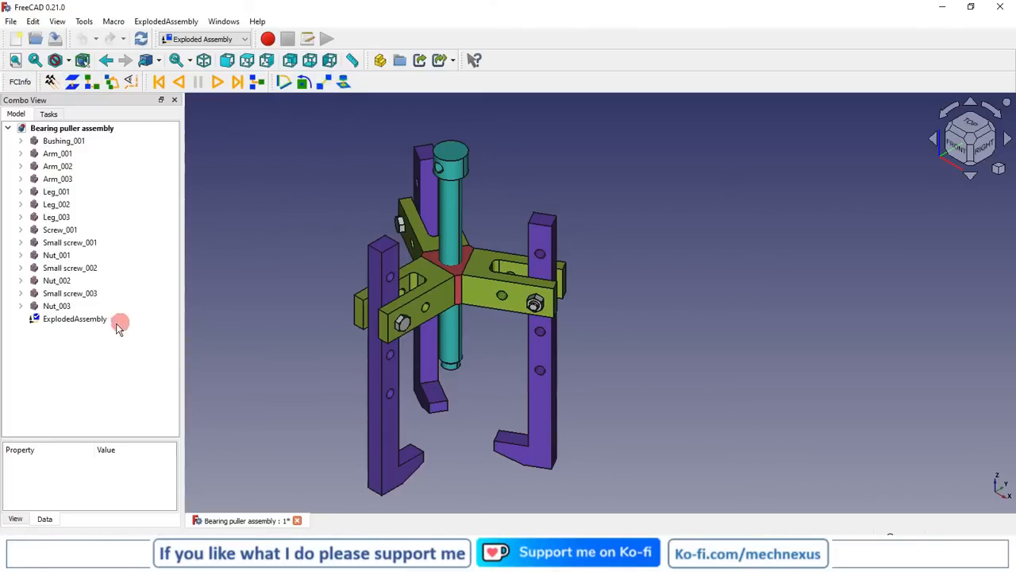
pyautogui.click(37, 319)
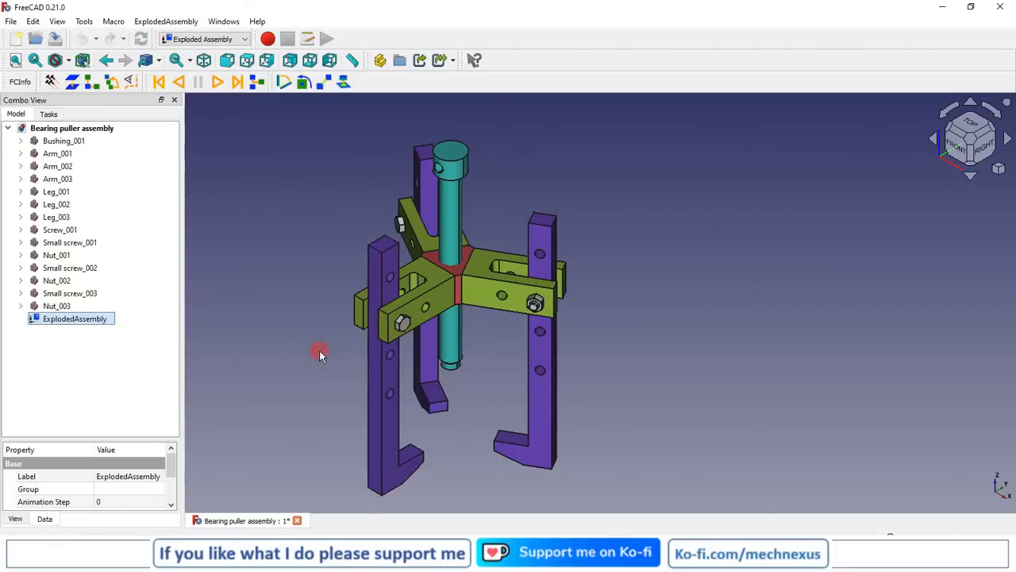
# Create a simple group that explodes Small screw_001 outward from its arm, using the screw's head face as direction
pyautogui.moveTo(319, 351)
pyautogui.mouseDown(button='middle')
pyautogui.moveTo(352, 350)
pyautogui.moveTo(311, 353)
pyautogui.mouseUp(button='middle')
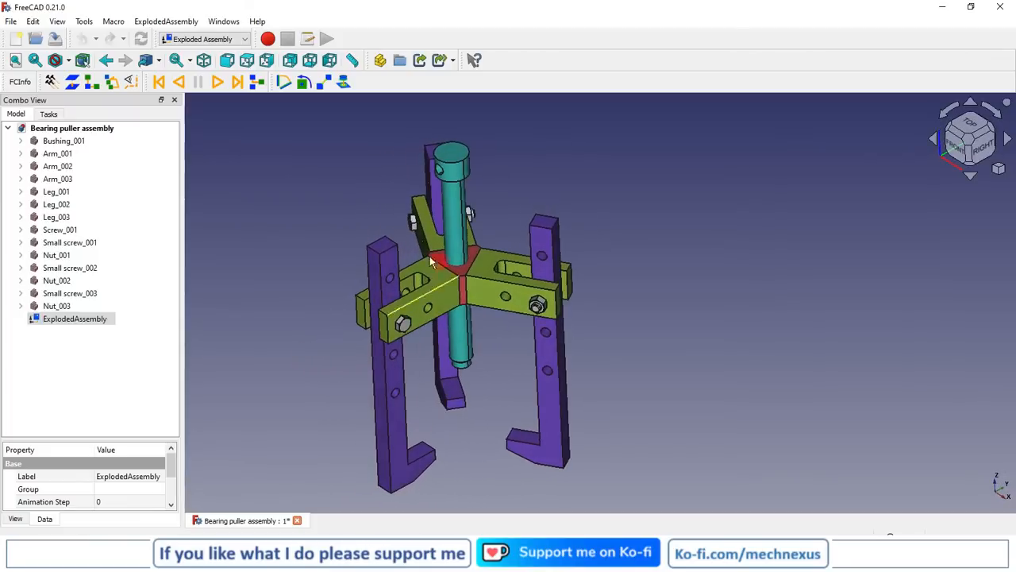
pyautogui.scroll(-2, 363, 366)
pyautogui.click(230, 378)
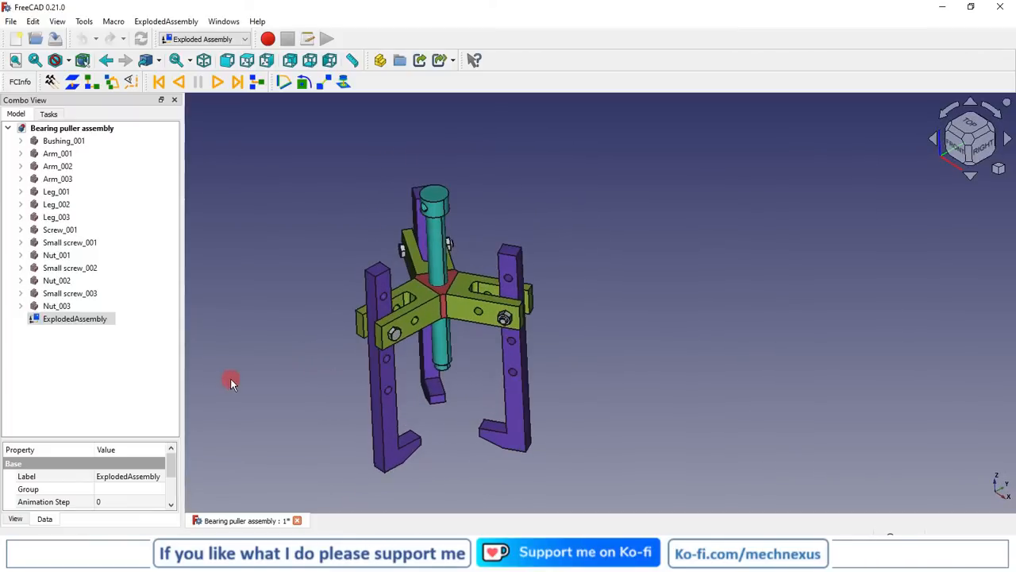
pyautogui.click(724, 347)
pyautogui.scroll(1, 466, 368)
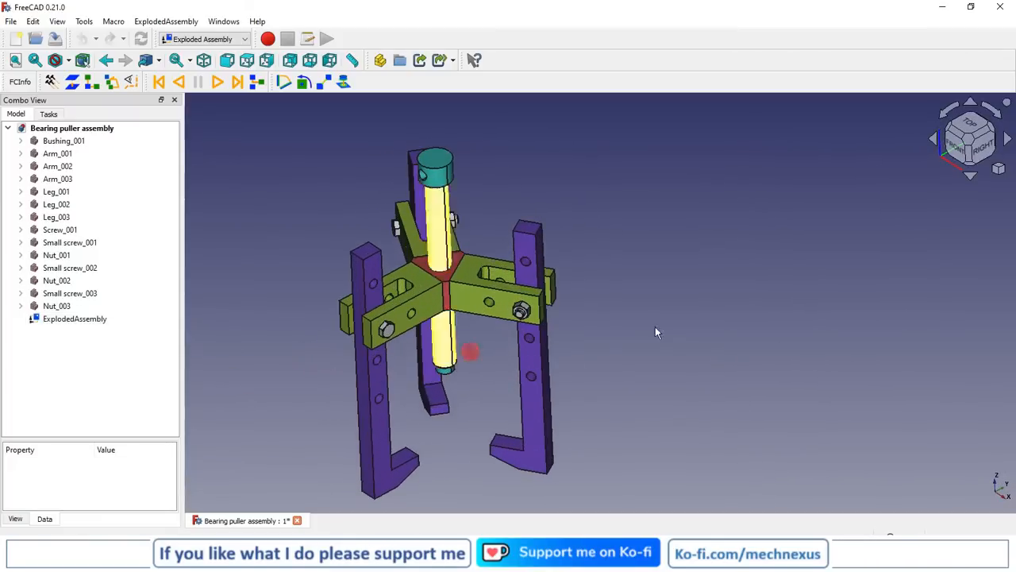
pyautogui.click(999, 169)
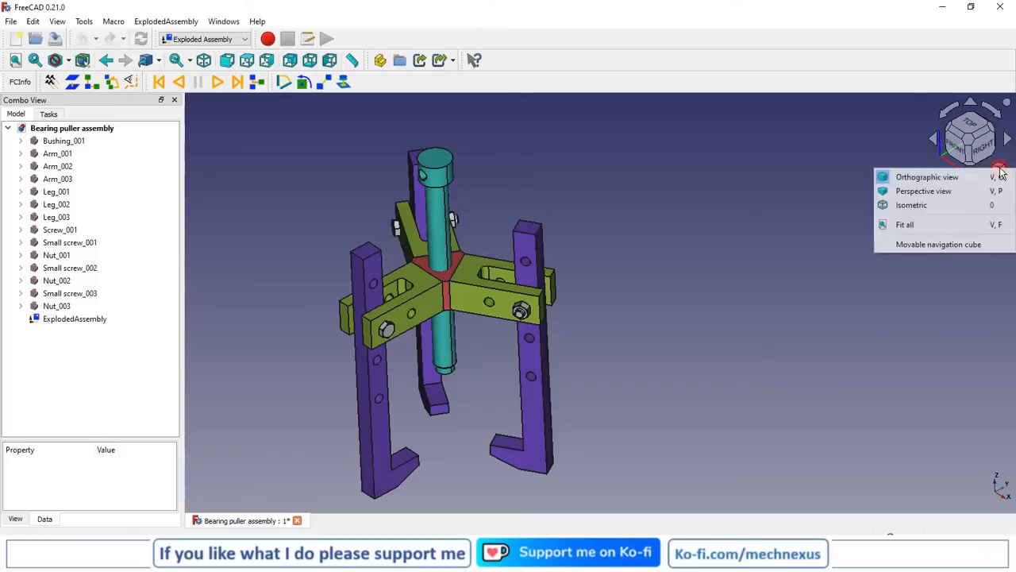
pyautogui.click(913, 191)
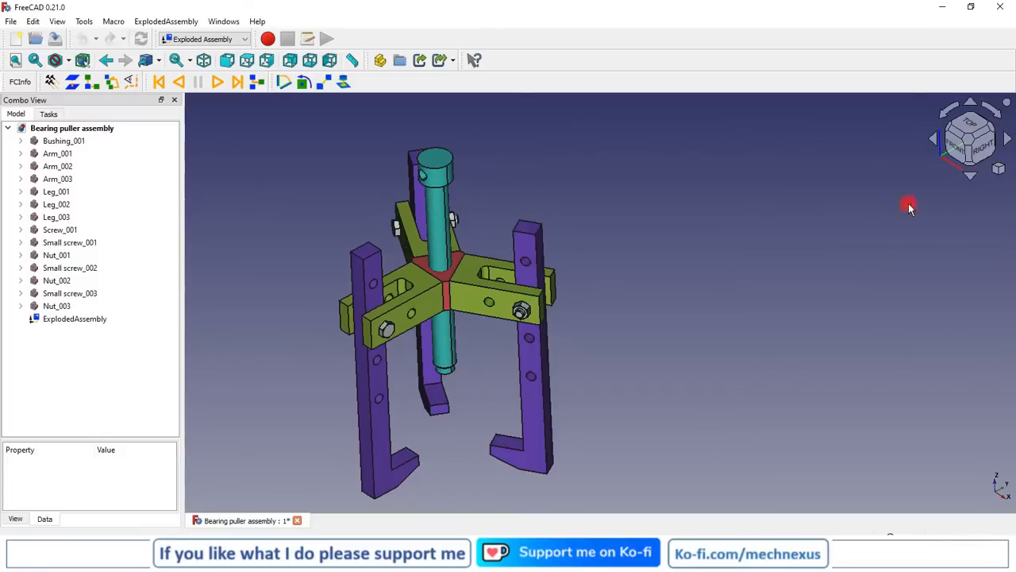
pyautogui.click(393, 338)
pyautogui.scroll(3, 392, 343)
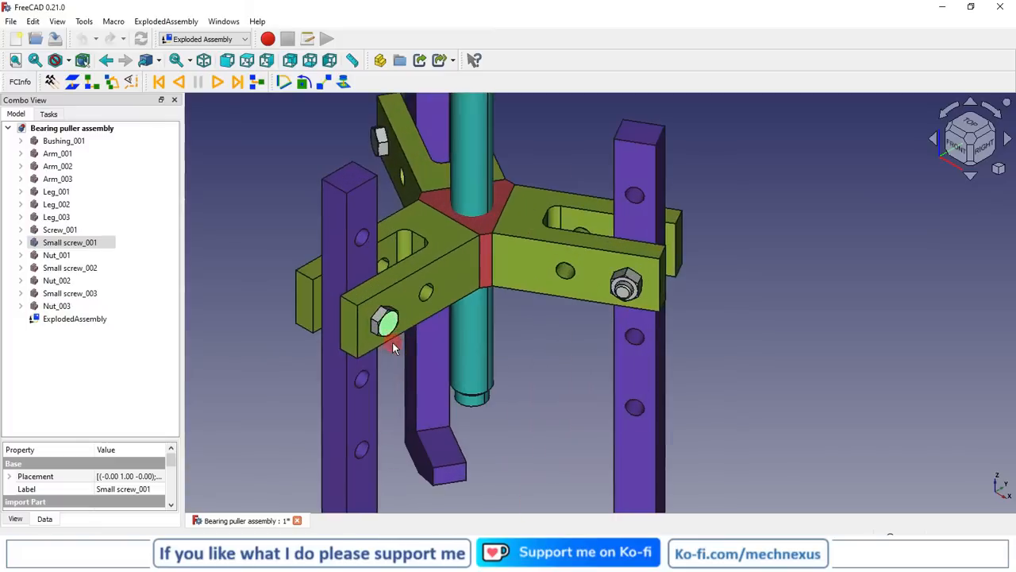
pyautogui.click(72, 84)
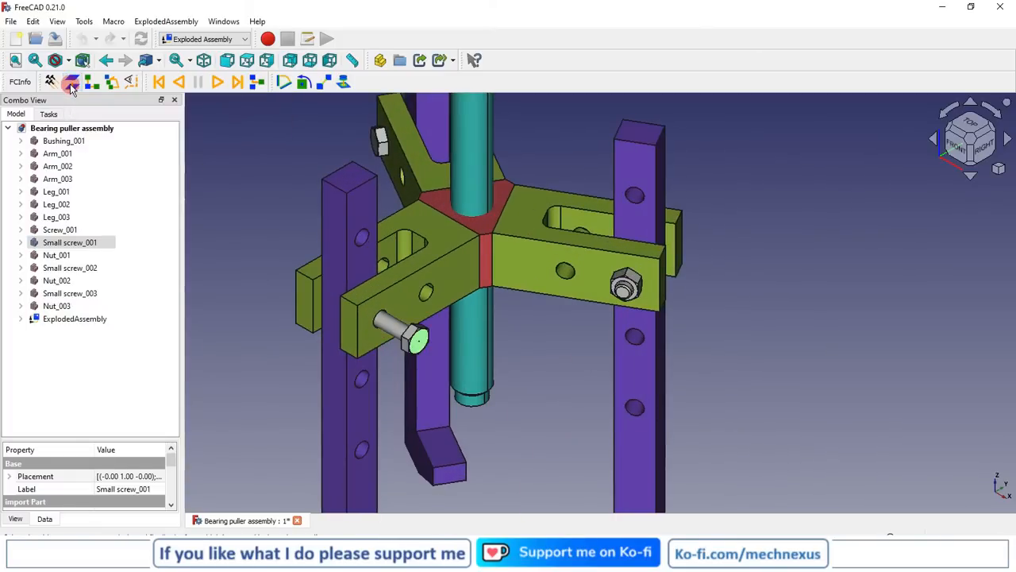
# Expand the exploded assembly container and rename the simple group inside it as Bolt
pyautogui.click(21, 319)
pyautogui.click(70, 332)
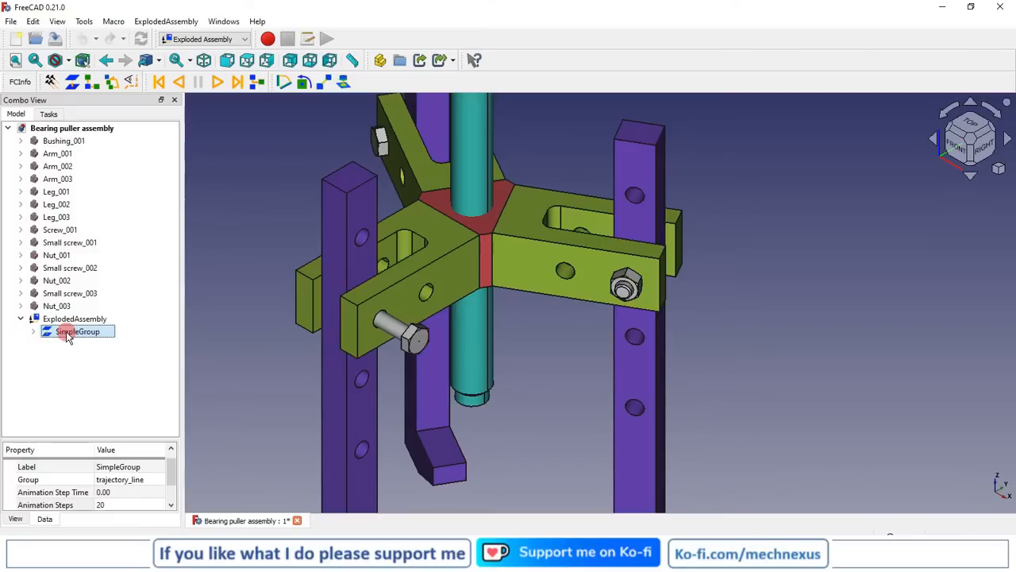
pyautogui.click(66, 334)
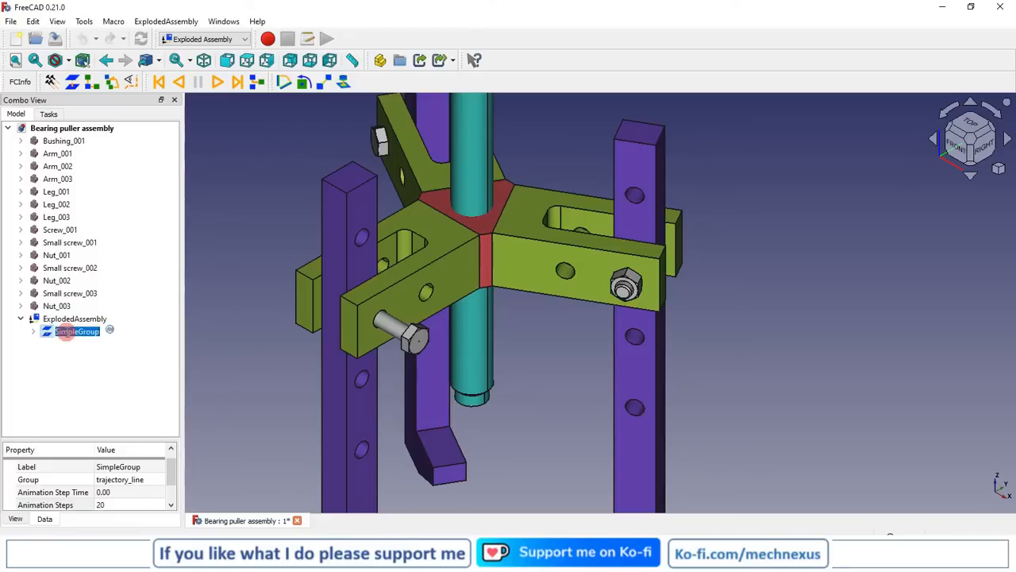
pyautogui.write('Bolt')
pyautogui.click(240, 363)
pyautogui.scroll(-2, 241, 362)
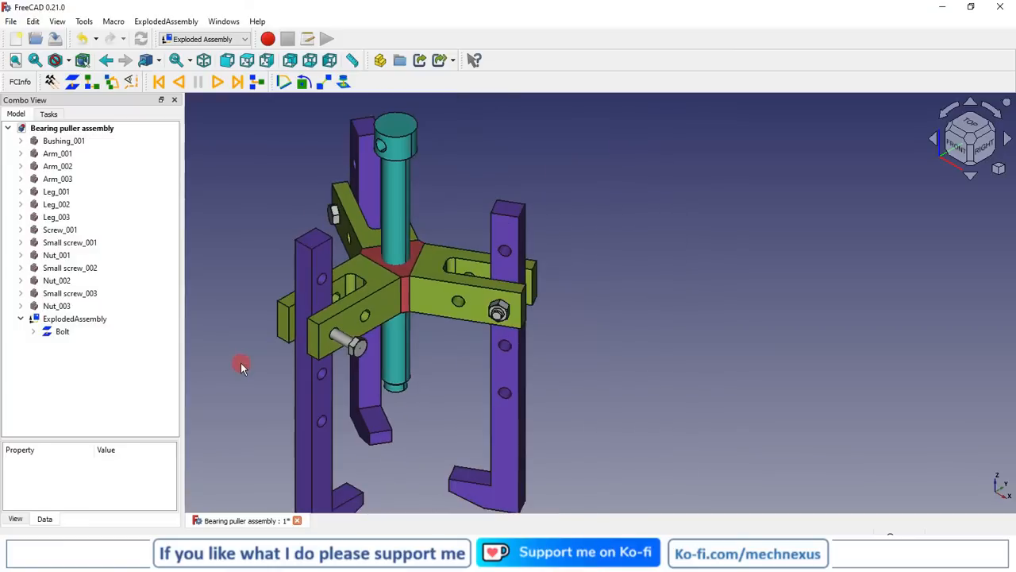
# Set the Bolt group's explosion distance to 150
pyautogui.click(54, 332)
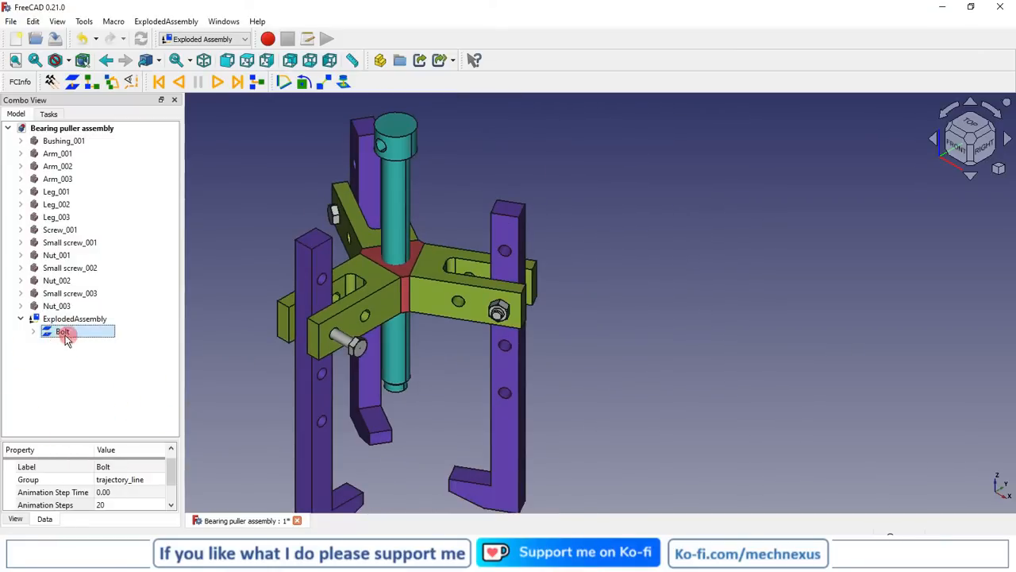
pyautogui.moveTo(62, 438); pyautogui.dragTo(64, 290)
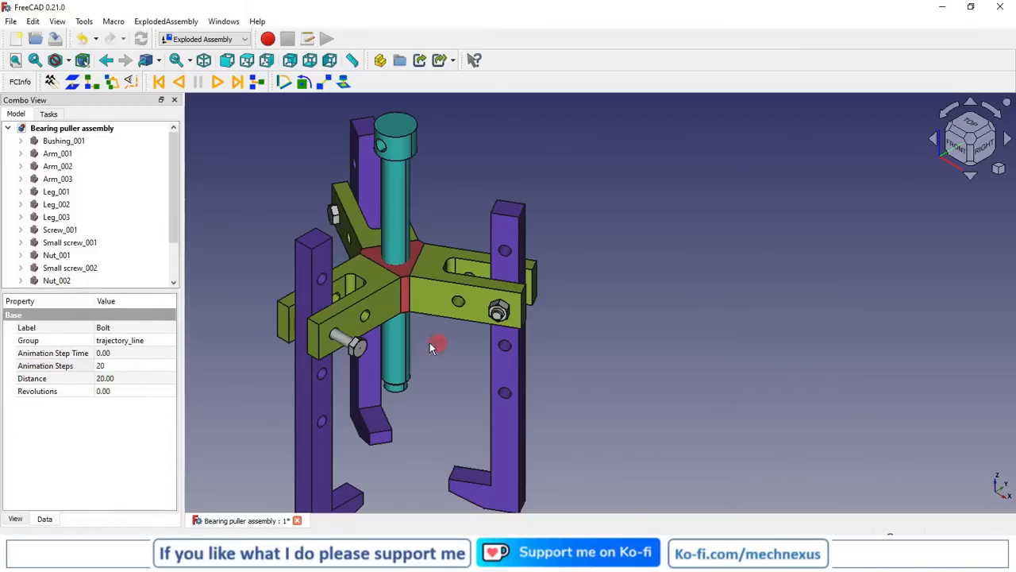
pyautogui.scroll(-3, 408, 371)
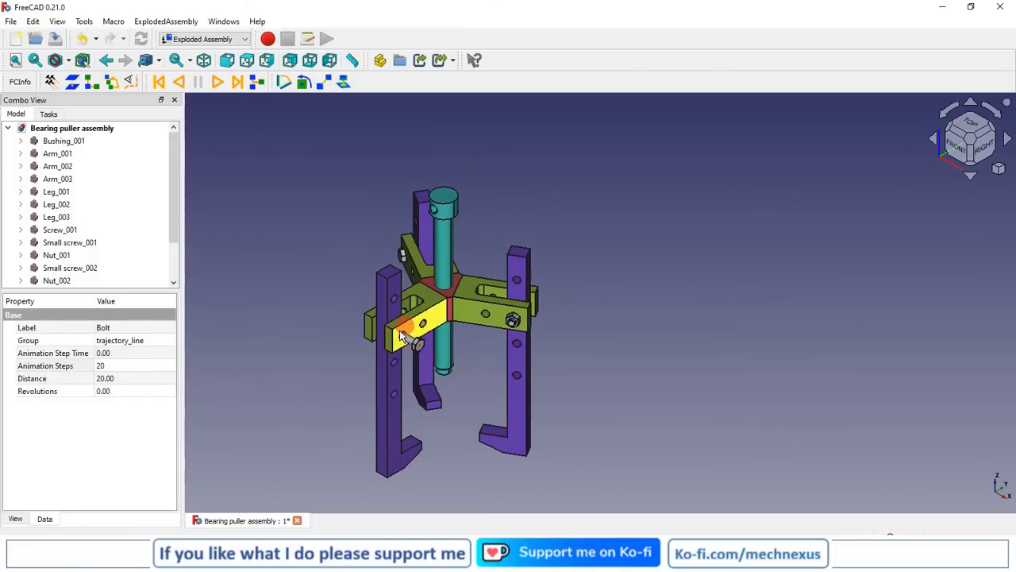
pyautogui.click(124, 381)
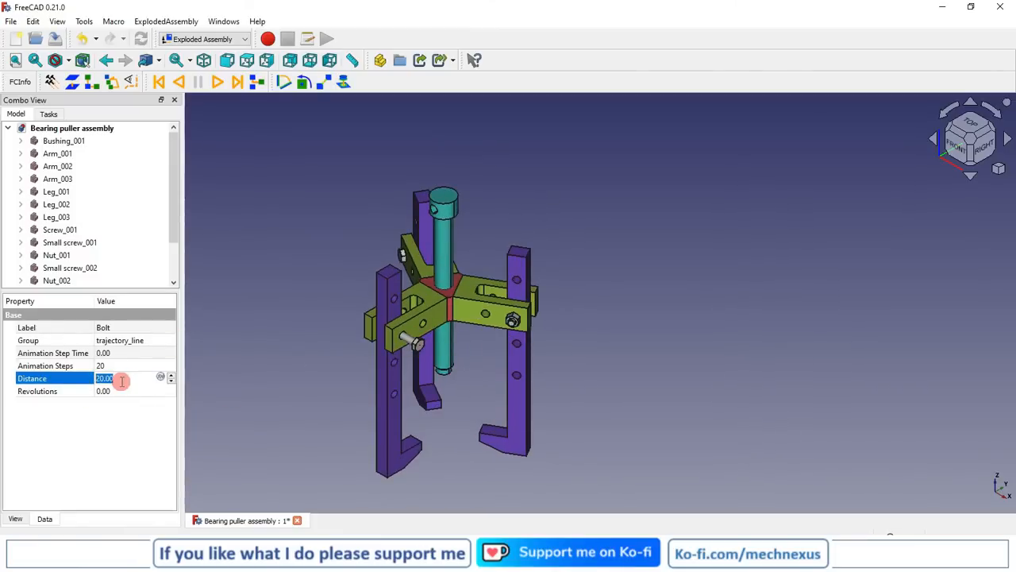
pyautogui.write('100')
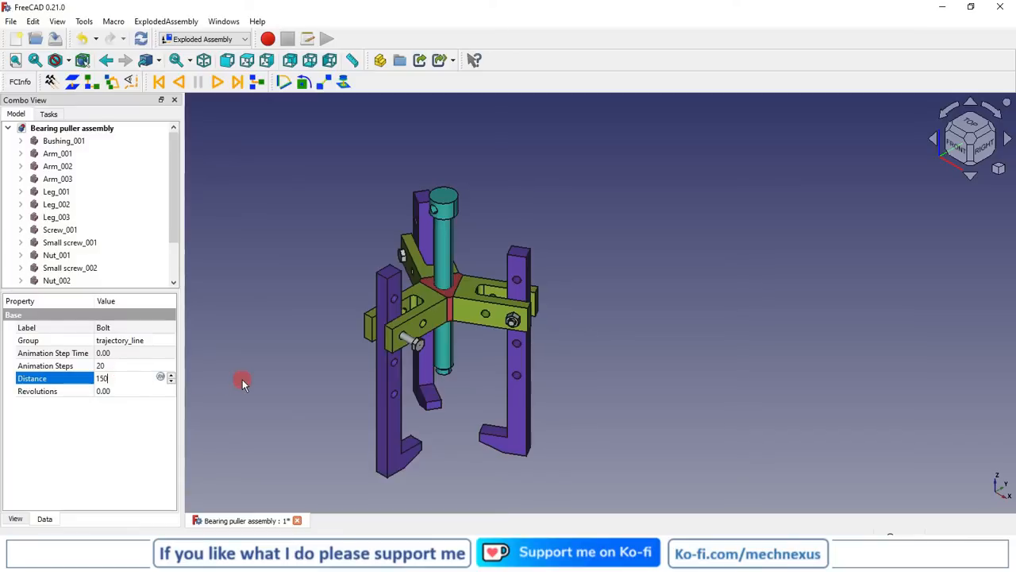
pyautogui.click(240, 381)
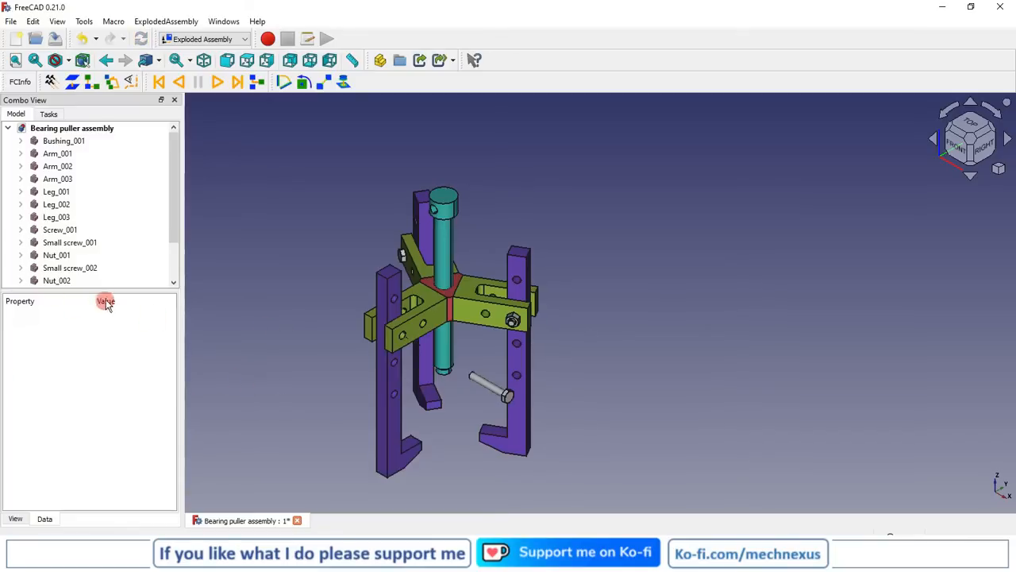
# Set the Bolt group's animation steps to 300
pyautogui.moveTo(111, 289); pyautogui.dragTo(109, 379)
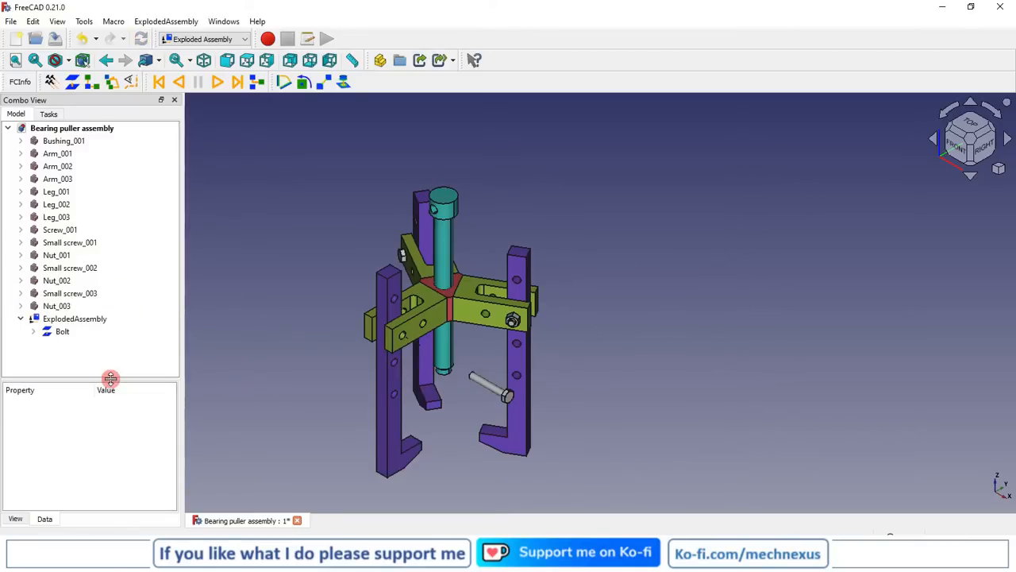
pyautogui.click(63, 331)
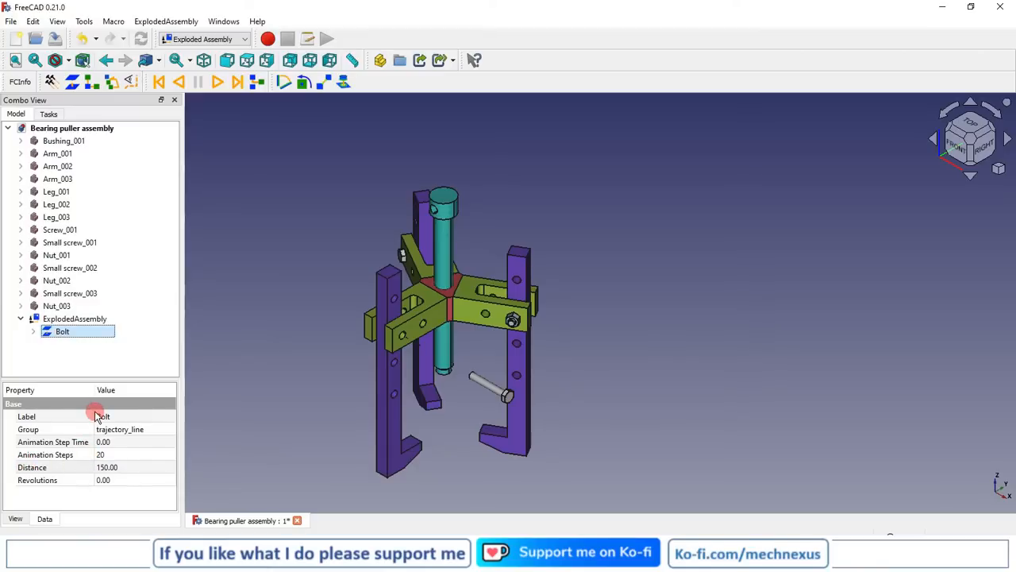
pyautogui.moveTo(96, 389); pyautogui.dragTo(120, 389)
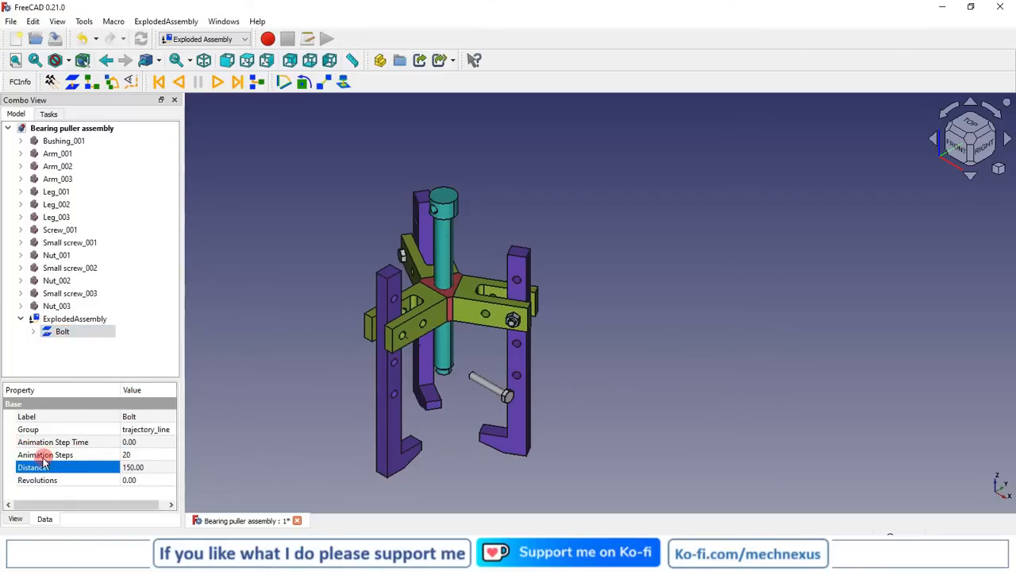
pyautogui.click(127, 454)
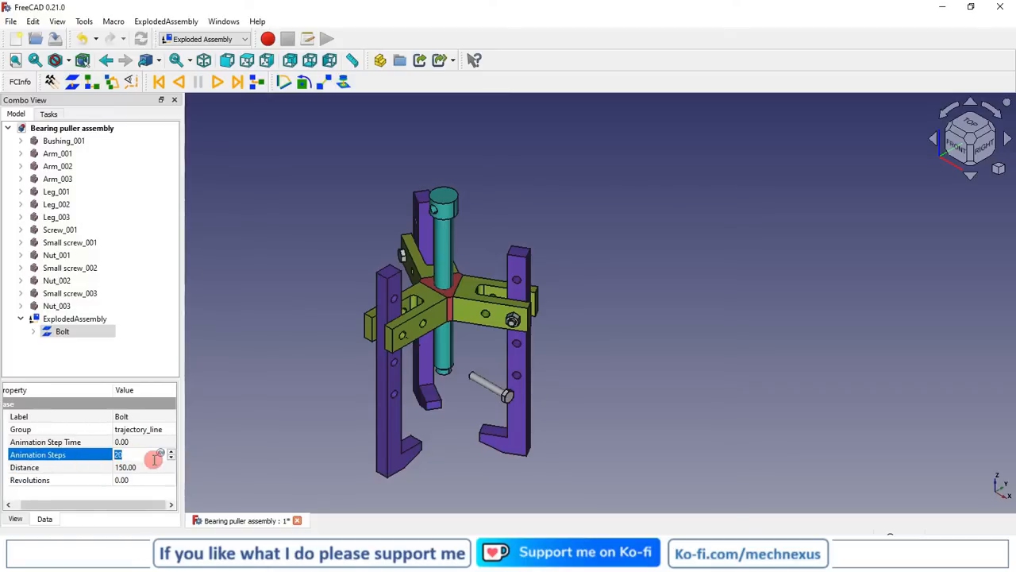
pyautogui.write('300')
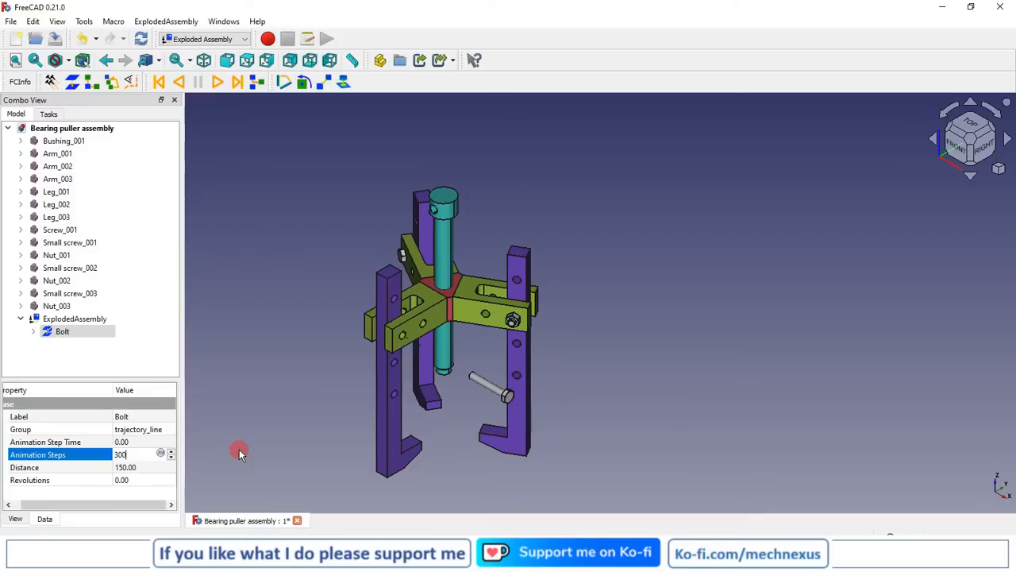
pyautogui.click(115, 499)
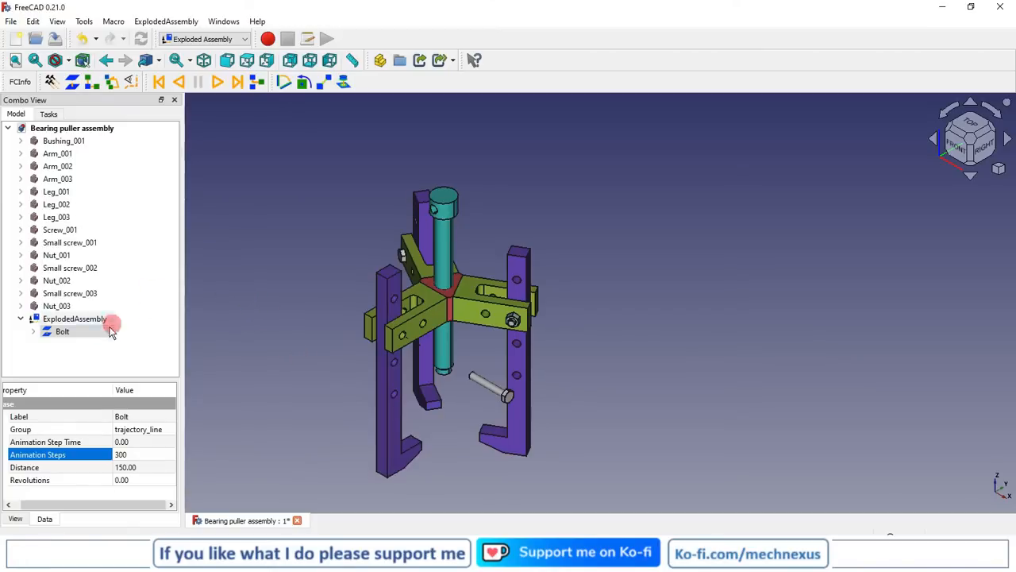
pyautogui.click(62, 333)
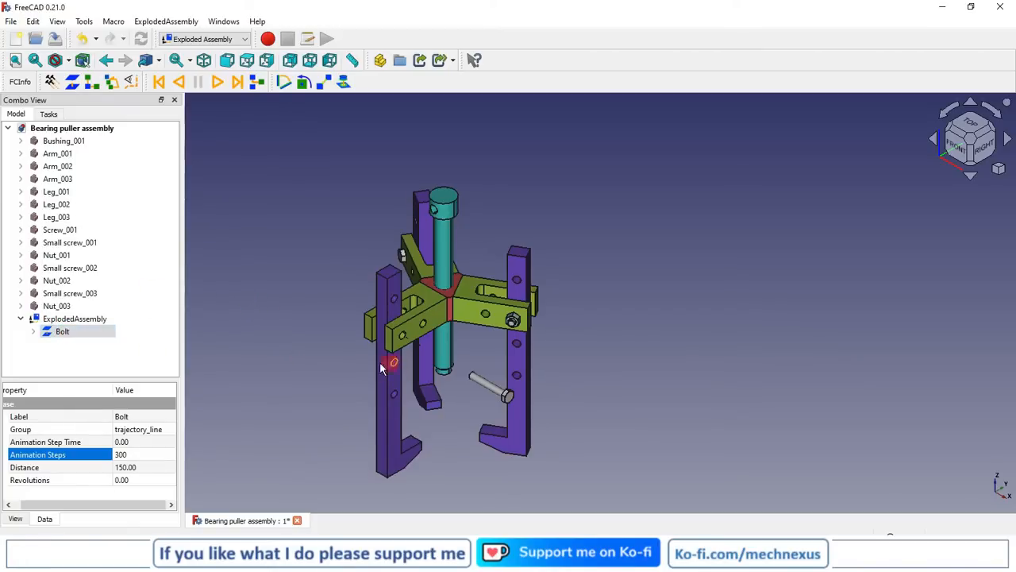
# Create a simple group that explodes Nut_001 away from its arm, using the nut's outer end face as direction
pyautogui.moveTo(324, 370); pyautogui.dragTo(340, 371, button='middle')
pyautogui.moveTo(412, 365); pyautogui.dragTo(554, 382, button='middle')
pyautogui.scroll(-3, 554, 383)
pyautogui.scroll(1, 337, 333)
pyautogui.scroll(5, 518, 355)
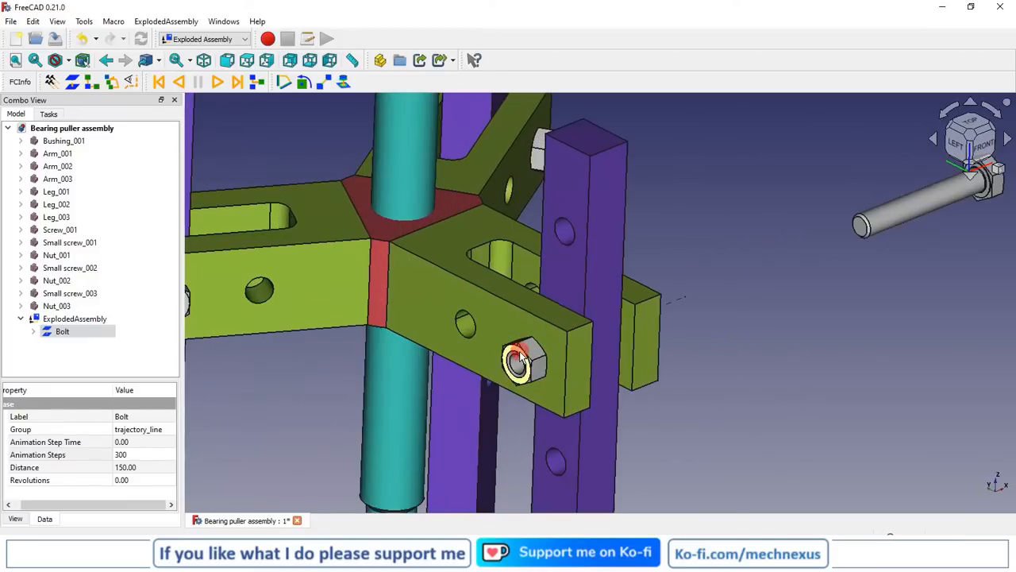
pyautogui.scroll(-3, 523, 359)
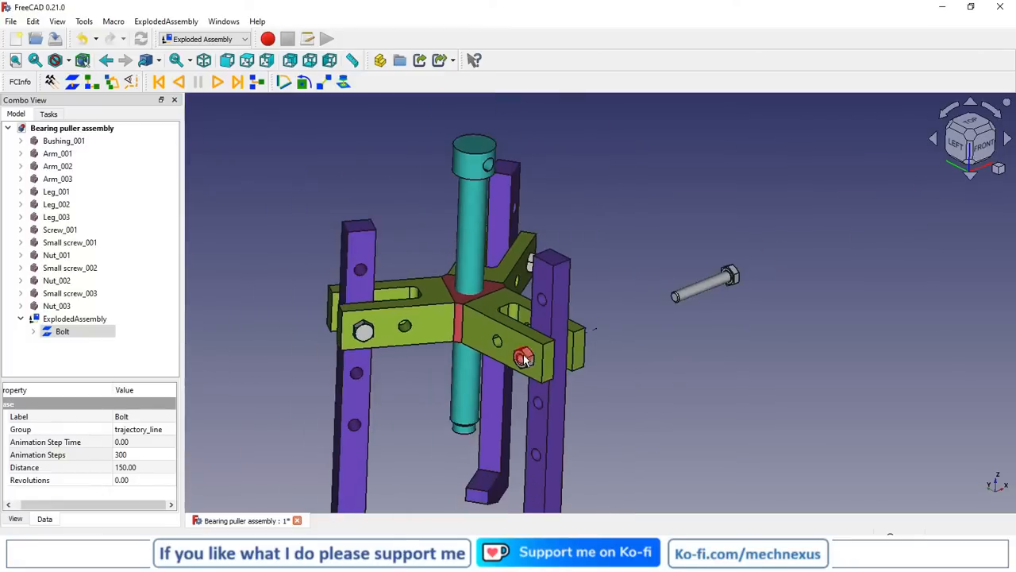
pyautogui.scroll(4, 525, 363)
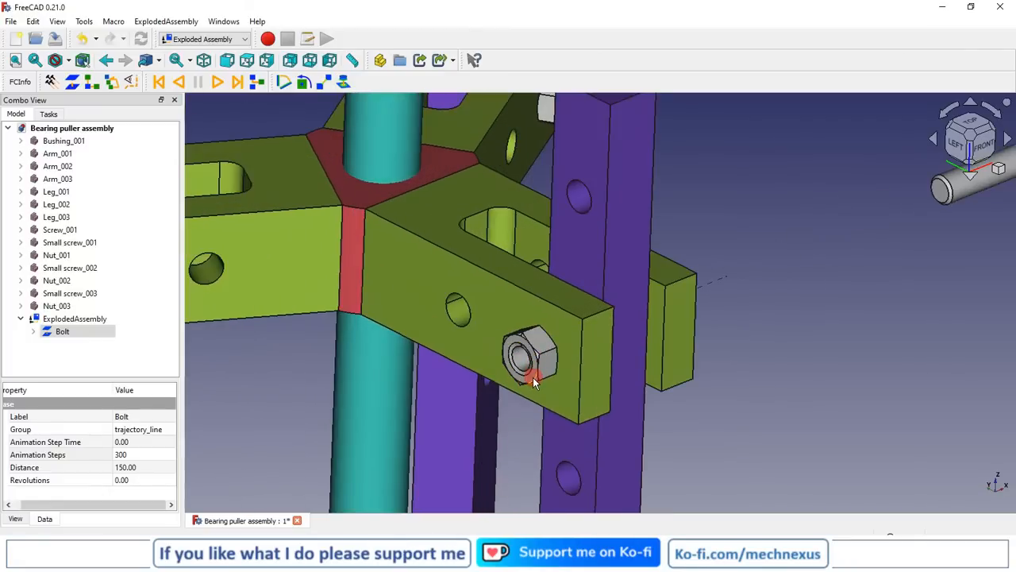
pyautogui.click(530, 375)
pyautogui.scroll(-5, 481, 321)
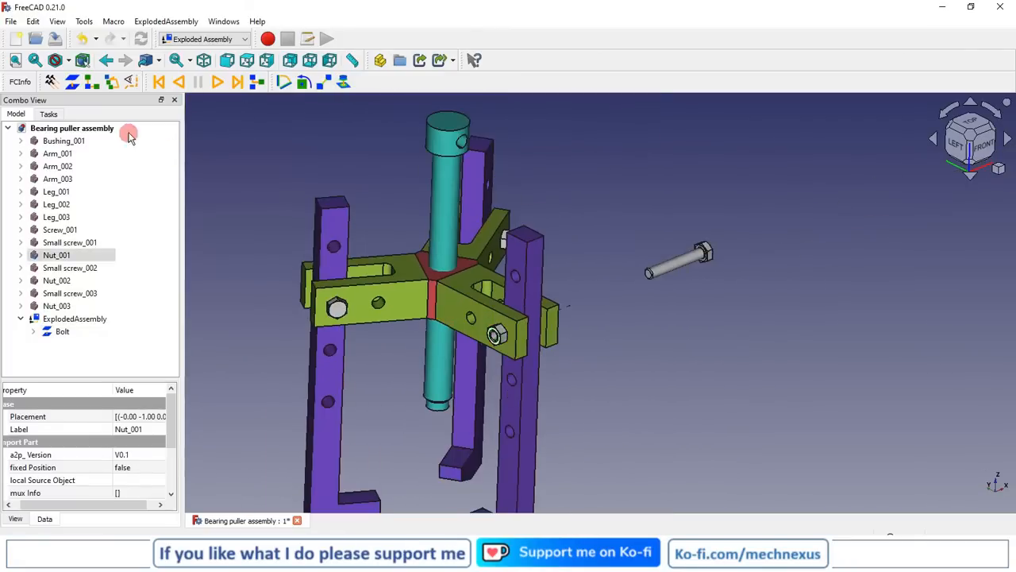
pyautogui.click(73, 84)
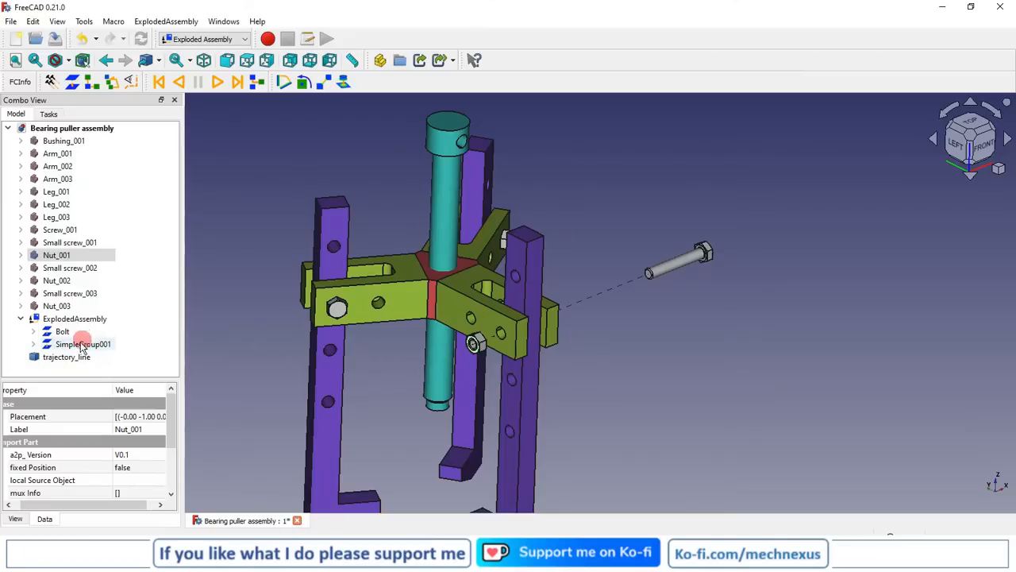
# Rename the new simple group for Nut_001 as Nut
pyautogui.click(81, 345)
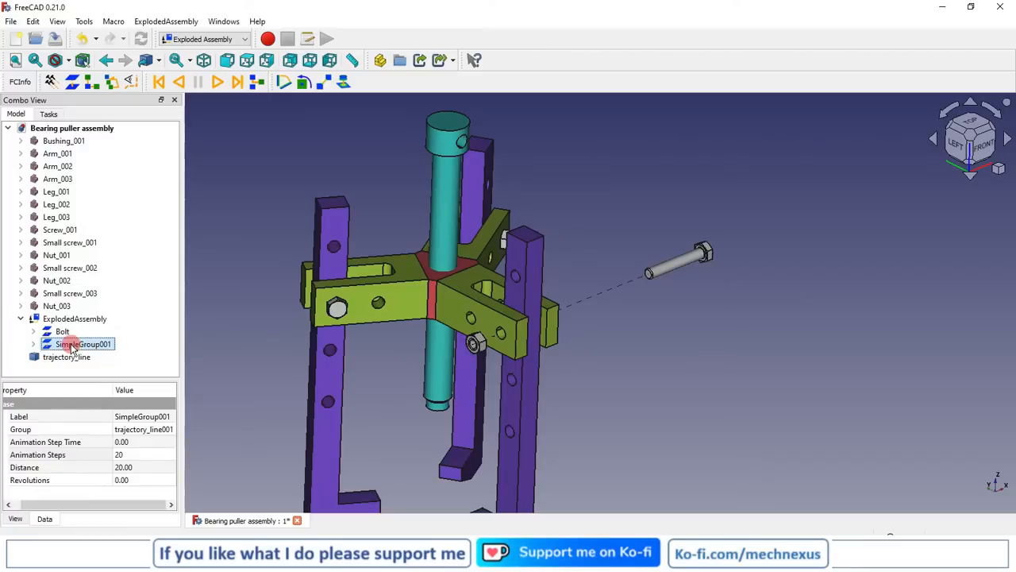
pyautogui.click(74, 345)
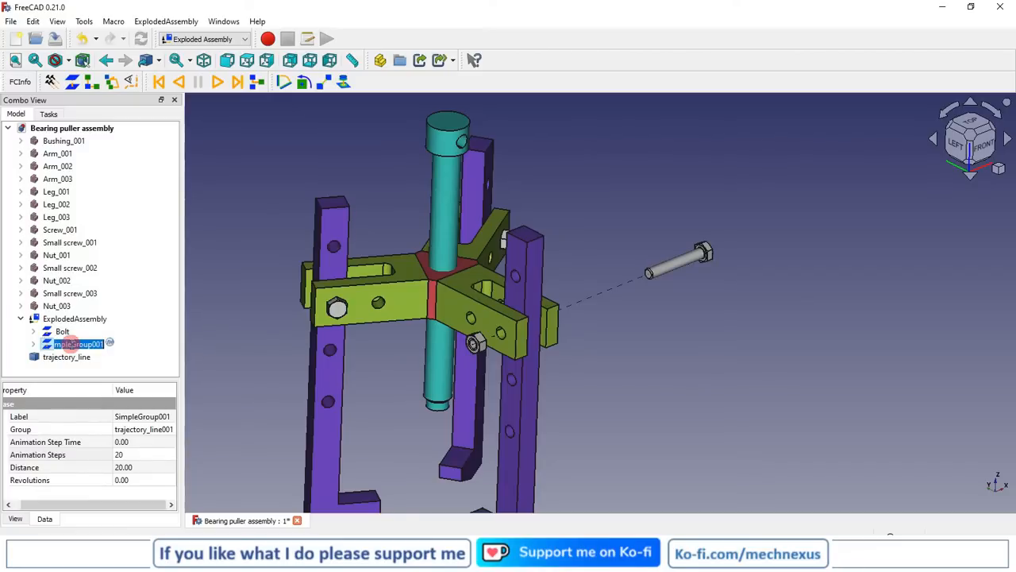
pyautogui.write('Nut')
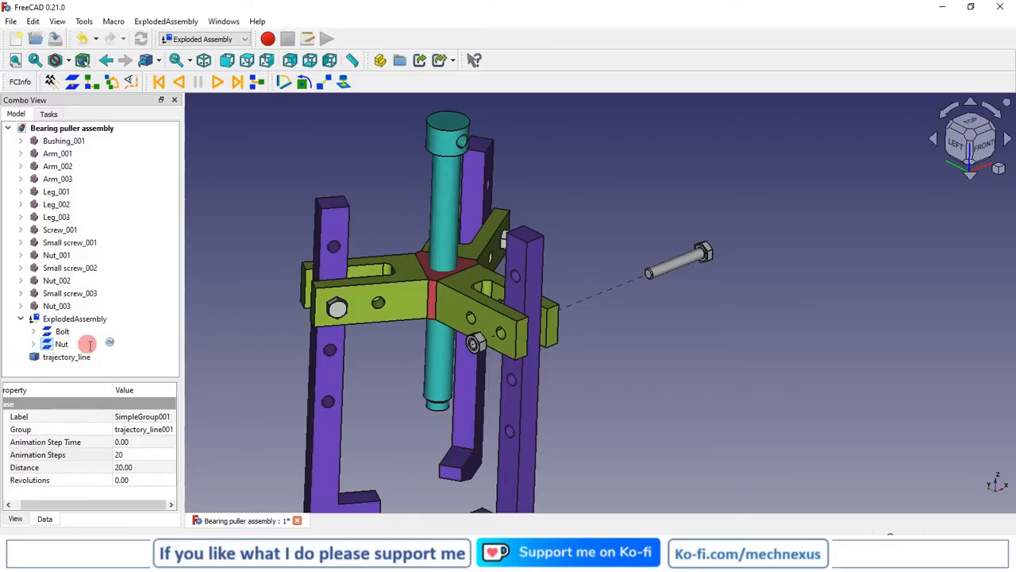
# Return the model to the isometric view and set the Nut group's explosion distance to 100
pyautogui.click(127, 469)
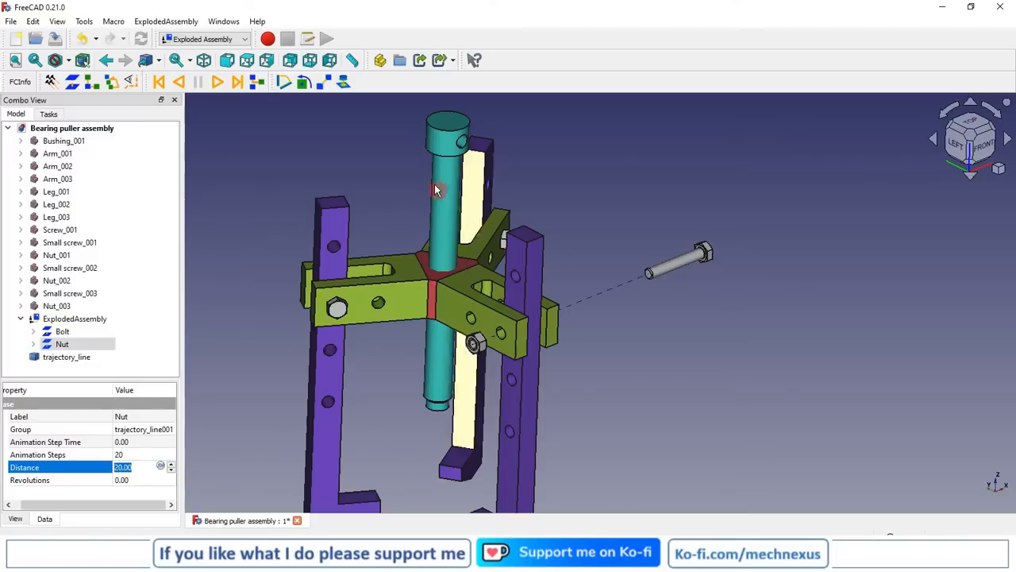
pyautogui.click(999, 172)
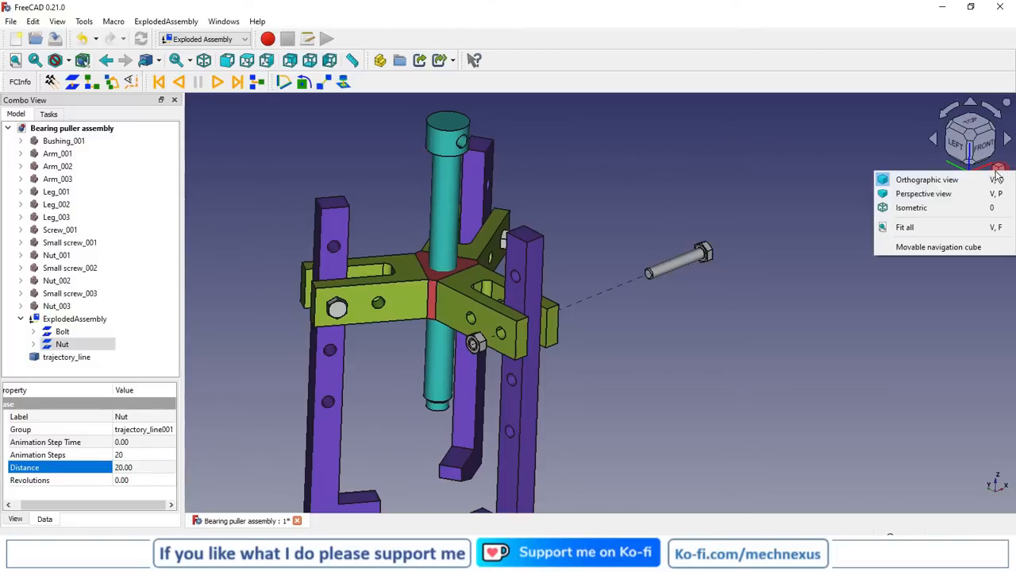
pyautogui.click(936, 210)
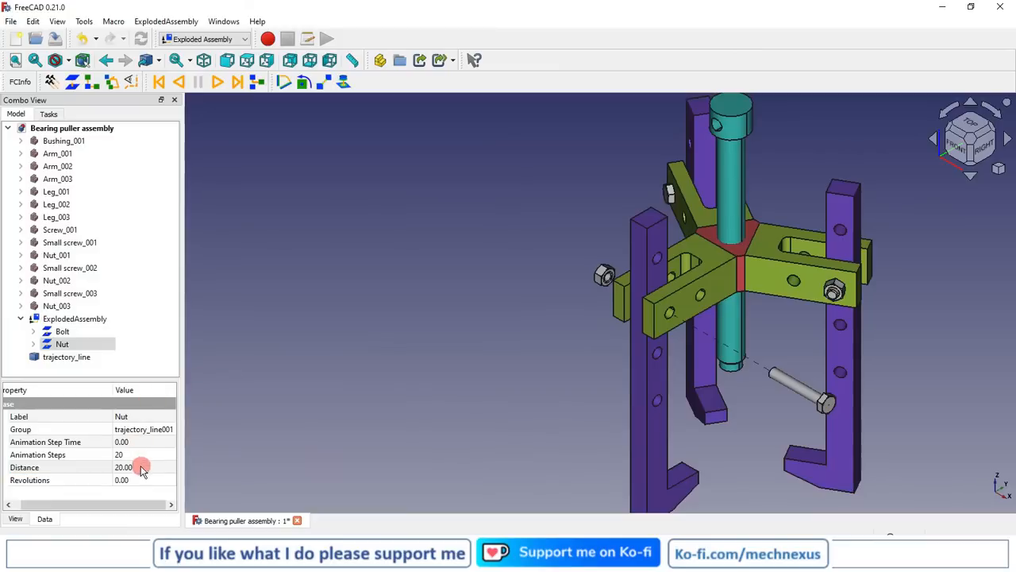
pyautogui.click(127, 469)
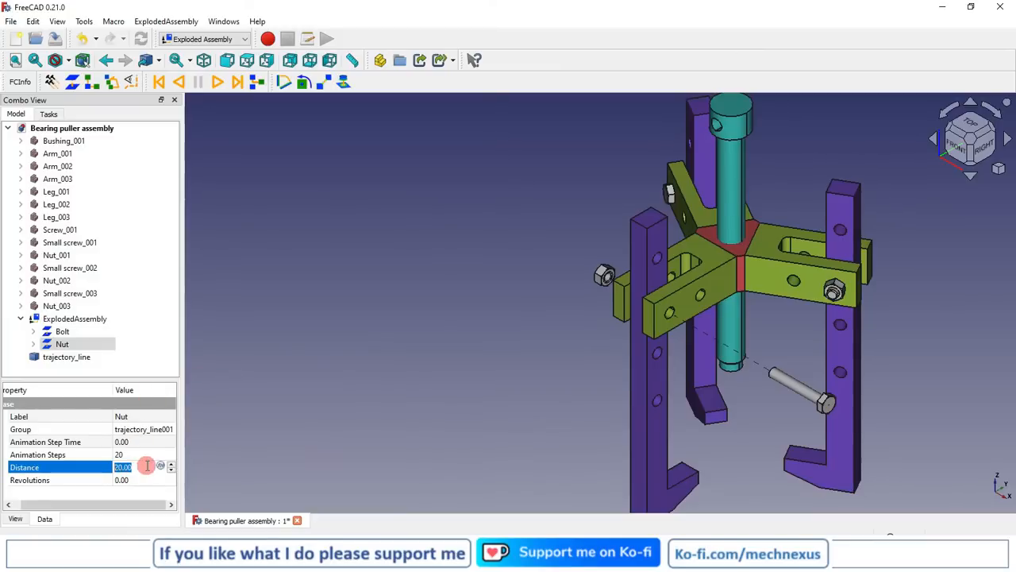
pyautogui.write('100')
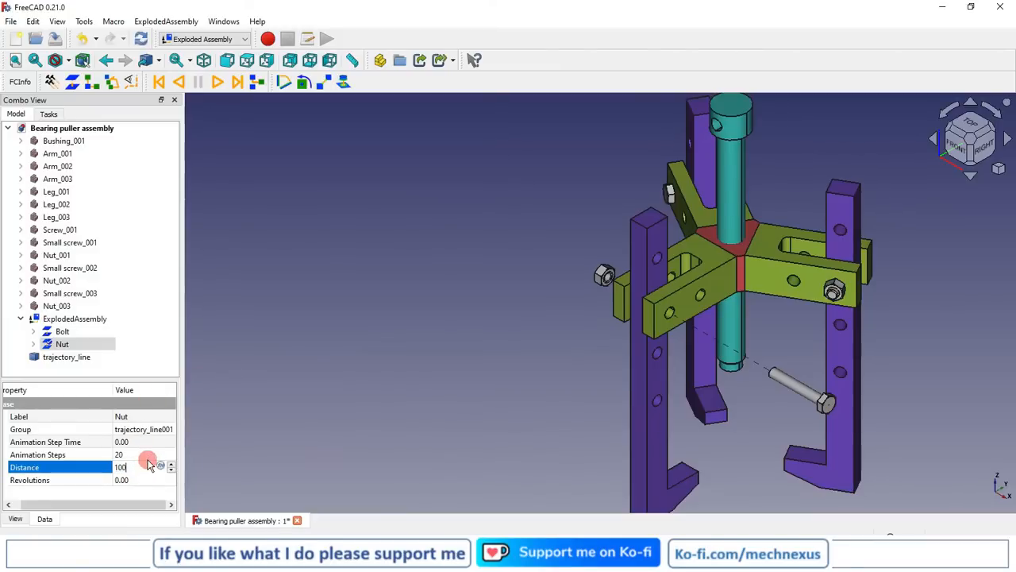
pyautogui.press('Return')
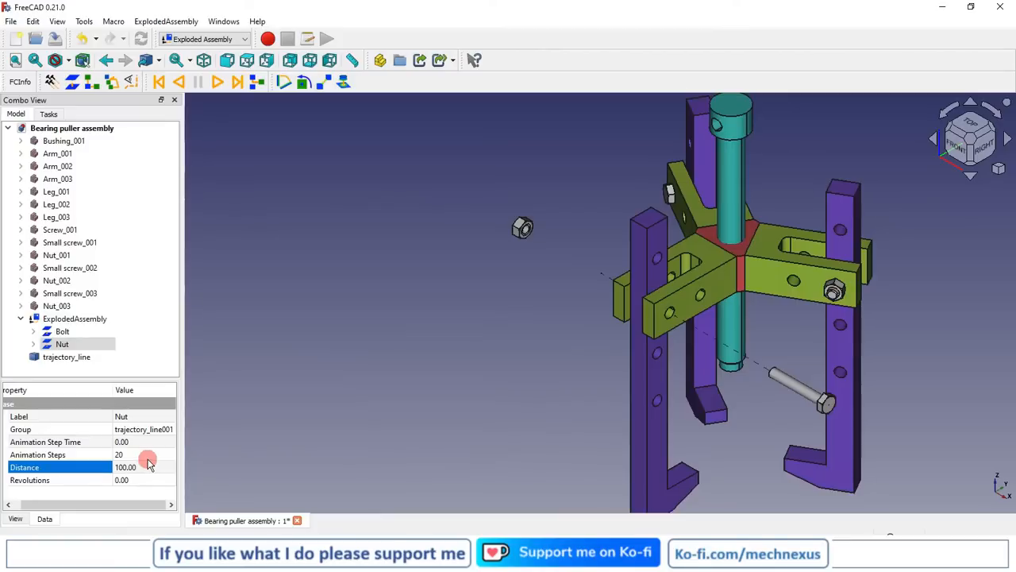
# Reduce the Nut group's explosion distance to 80, compare the Bolt and Nut group properties, and clear the selection
pyautogui.click(144, 466)
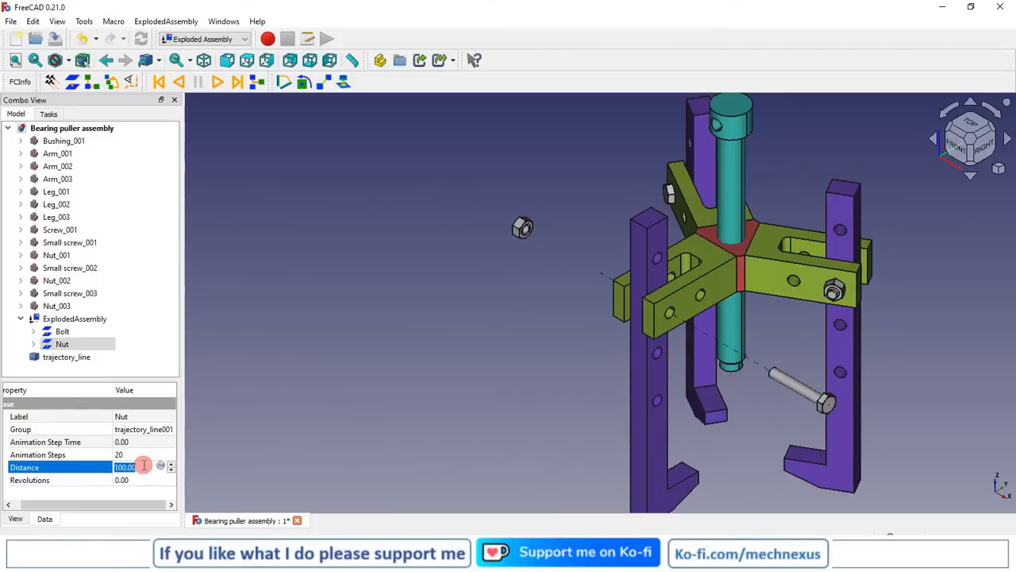
pyautogui.write('80')
pyautogui.press('Return')
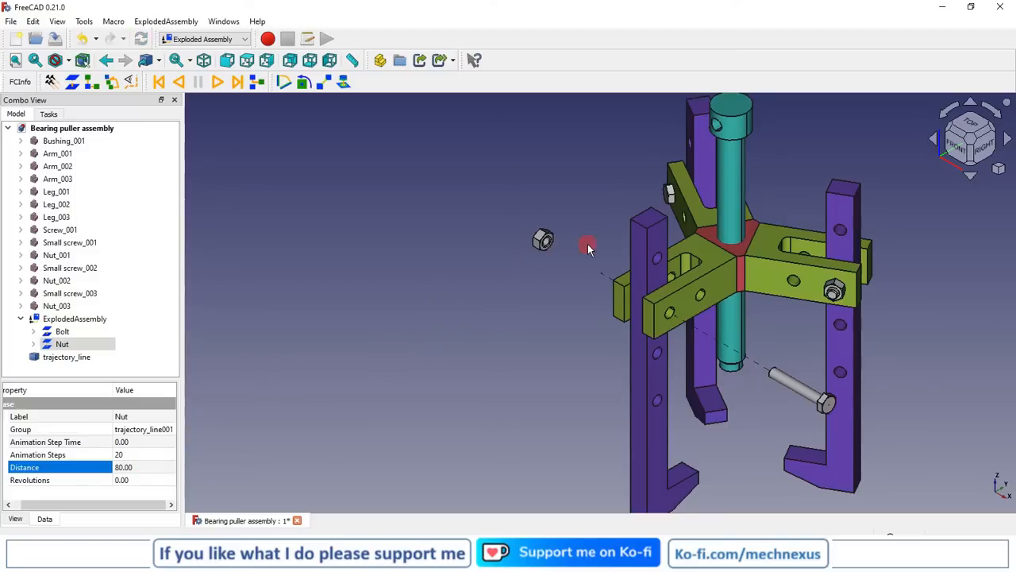
pyautogui.click(67, 333)
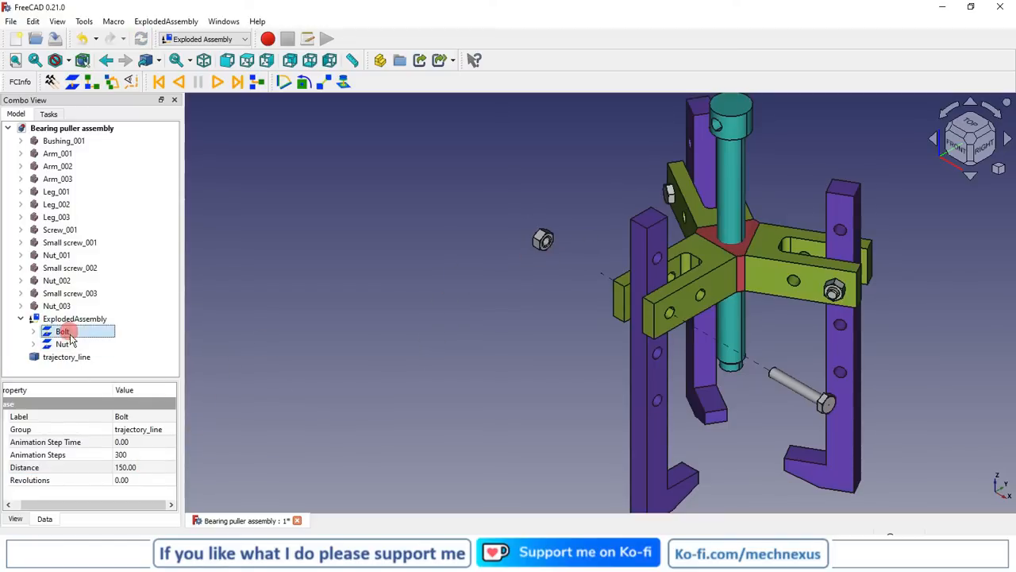
pyautogui.click(64, 345)
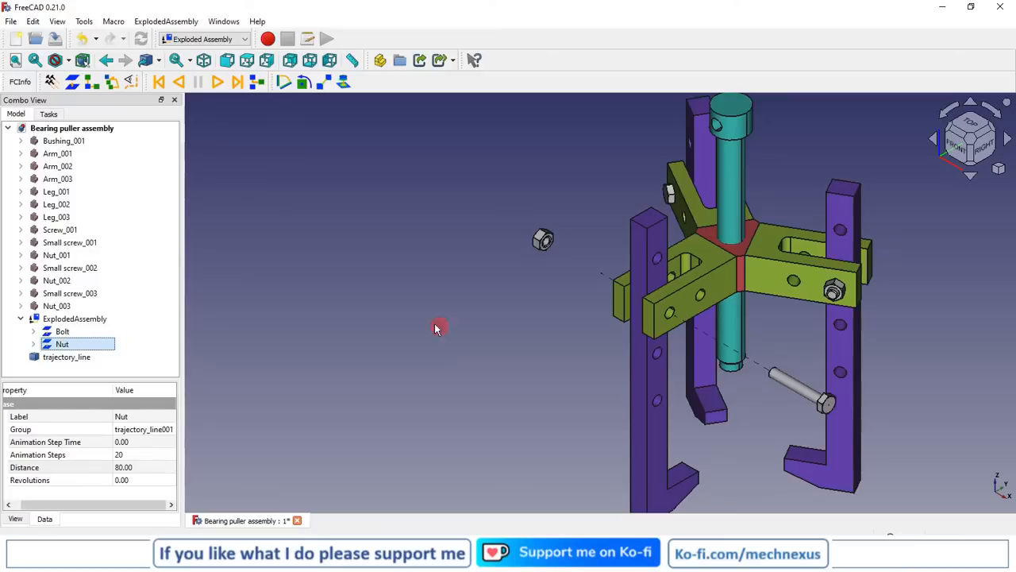
pyautogui.click(391, 320)
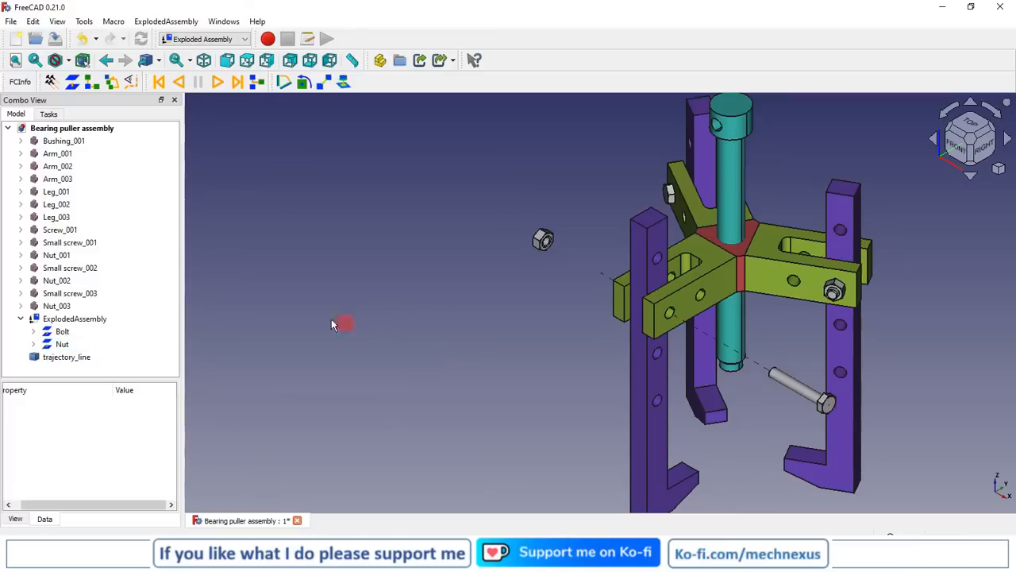
# Create a simple group that explodes Leg_002 outward, using the leg's narrow outer side face as direction
pyautogui.click(637, 396)
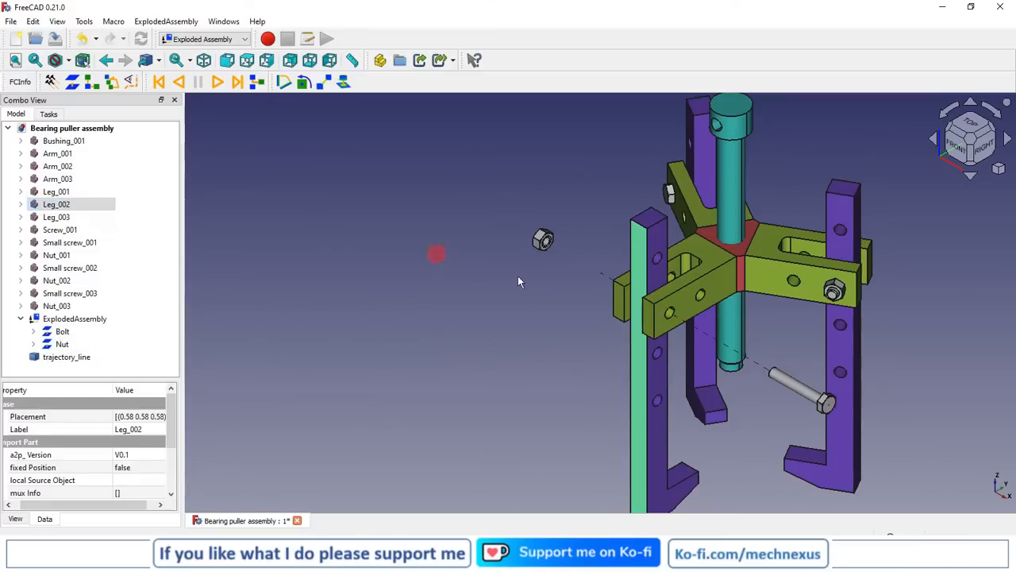
pyautogui.click(439, 363)
pyautogui.click(635, 358)
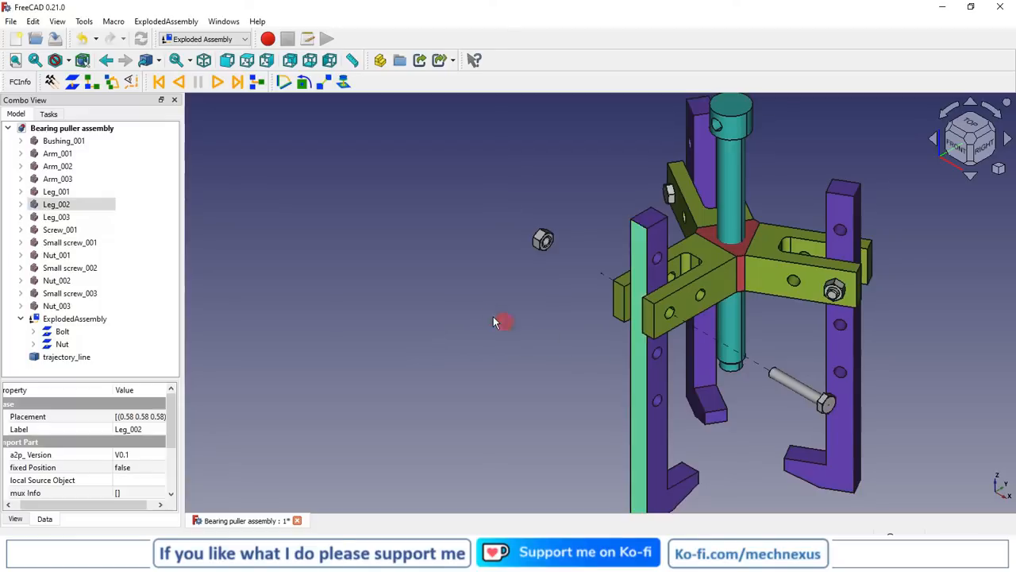
pyautogui.scroll(-2, 493, 315)
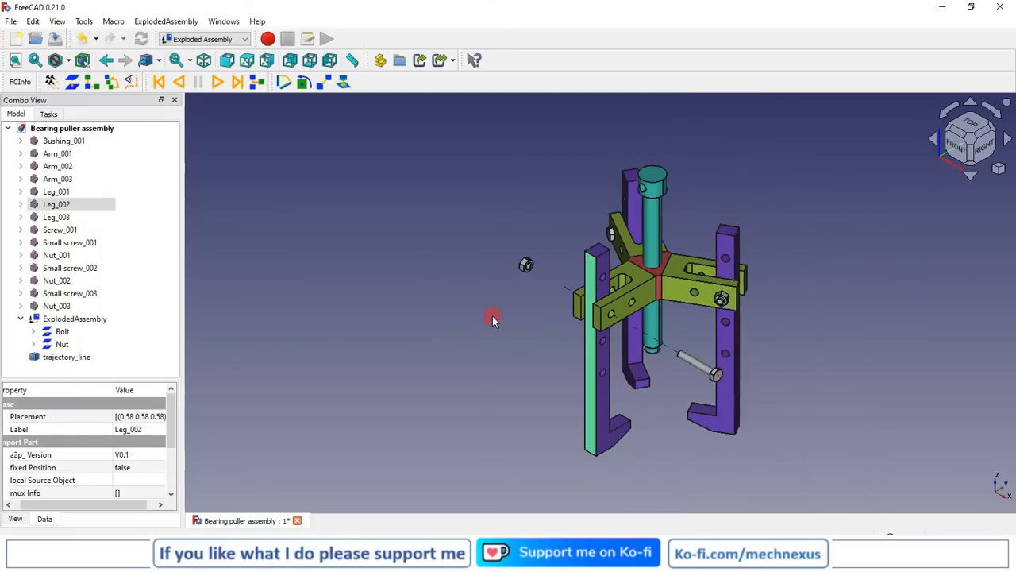
pyautogui.click(73, 83)
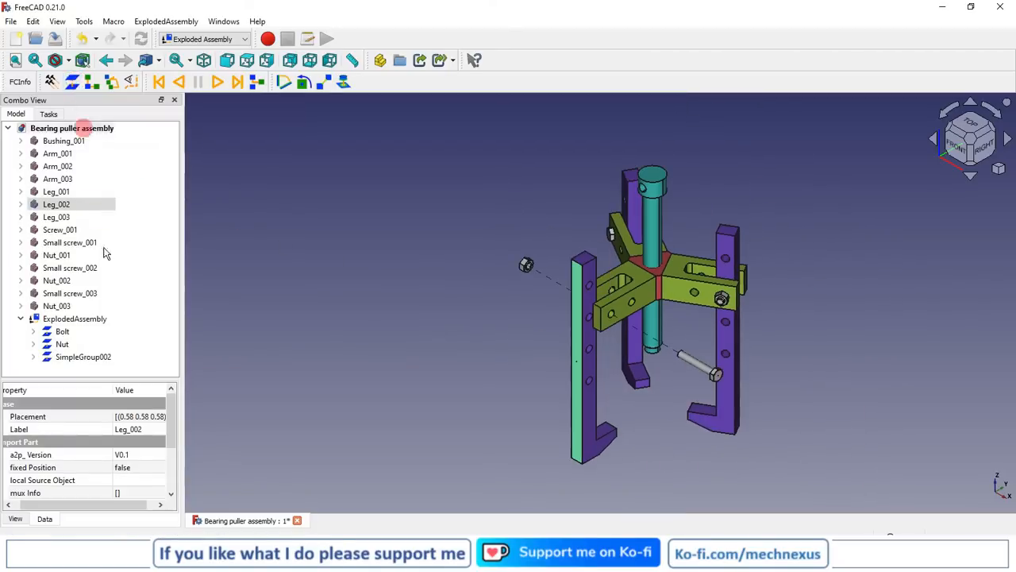
# Rename the new simple group for Leg_002 as Leg
pyautogui.click(96, 358)
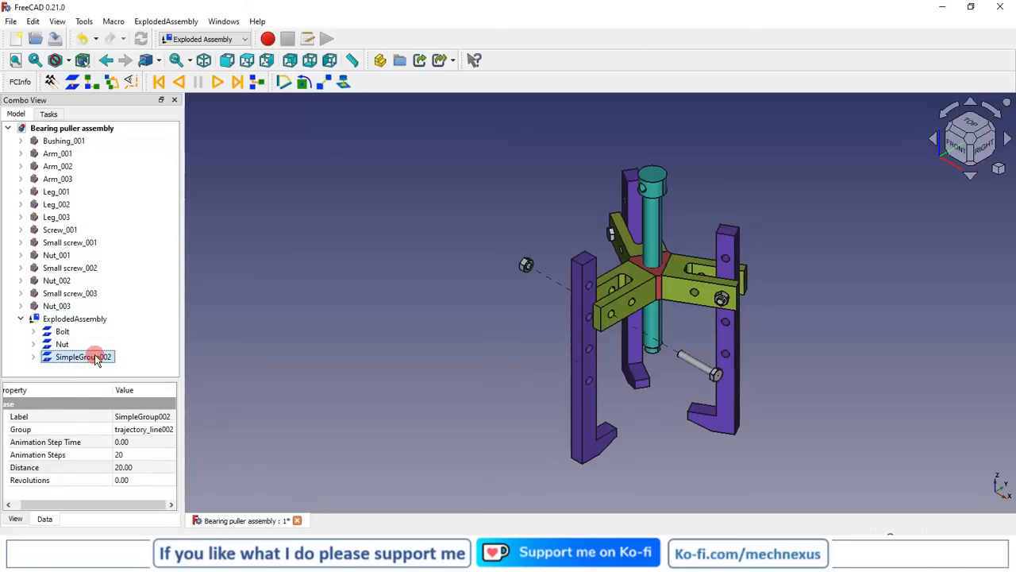
pyautogui.click(96, 357)
pyautogui.write('L')
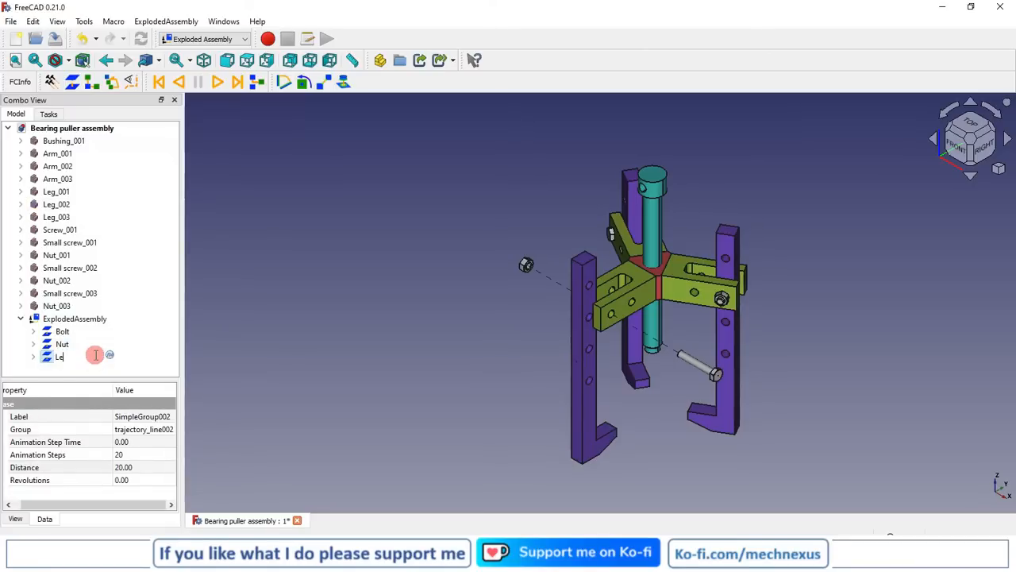
pyautogui.write('eg')
# Set the Leg group's explosion distance to 300 and its animation steps to 300
pyautogui.click(127, 468)
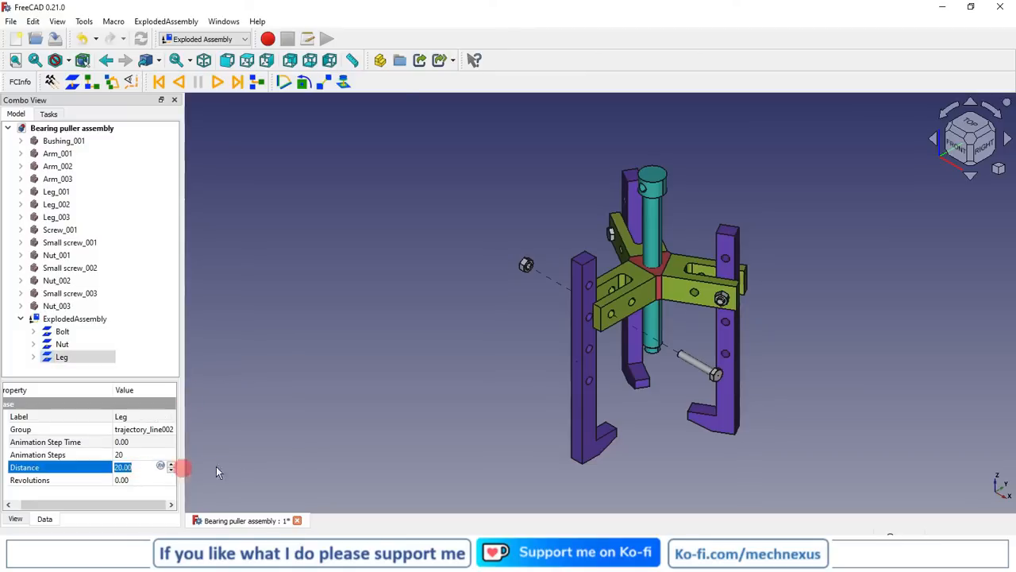
pyautogui.write('300')
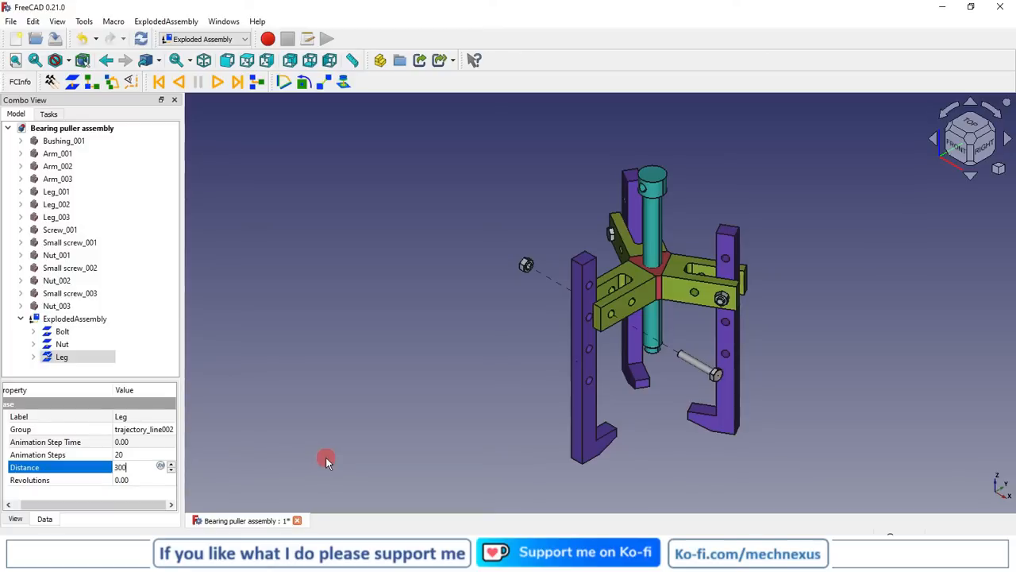
pyautogui.press('Return')
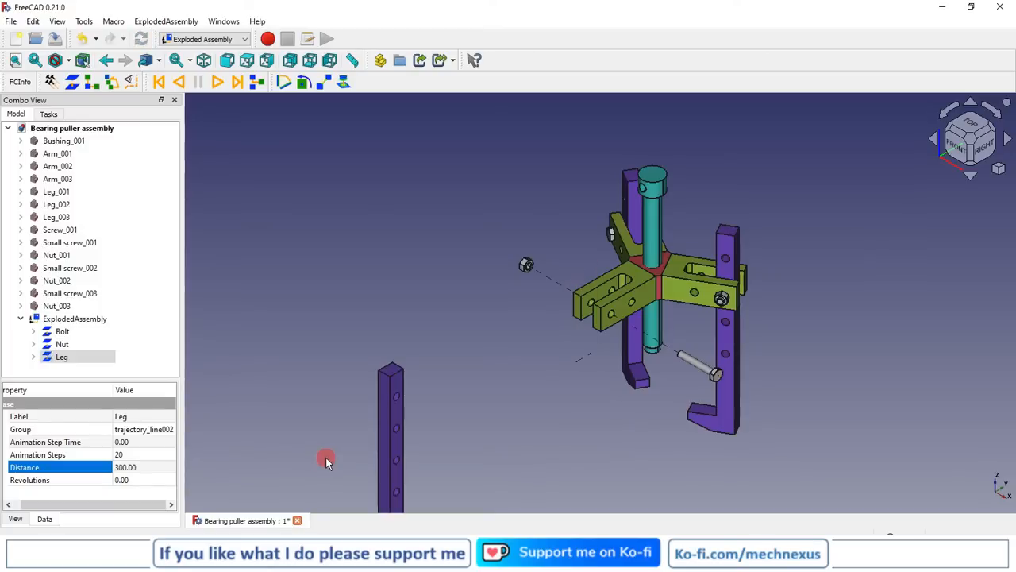
pyautogui.click(131, 455)
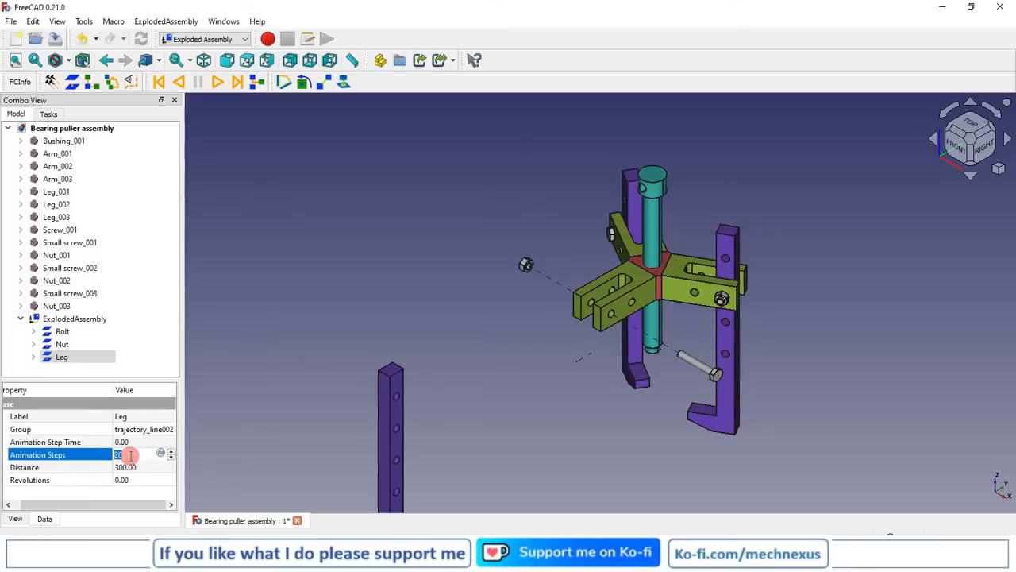
pyautogui.click(229, 410)
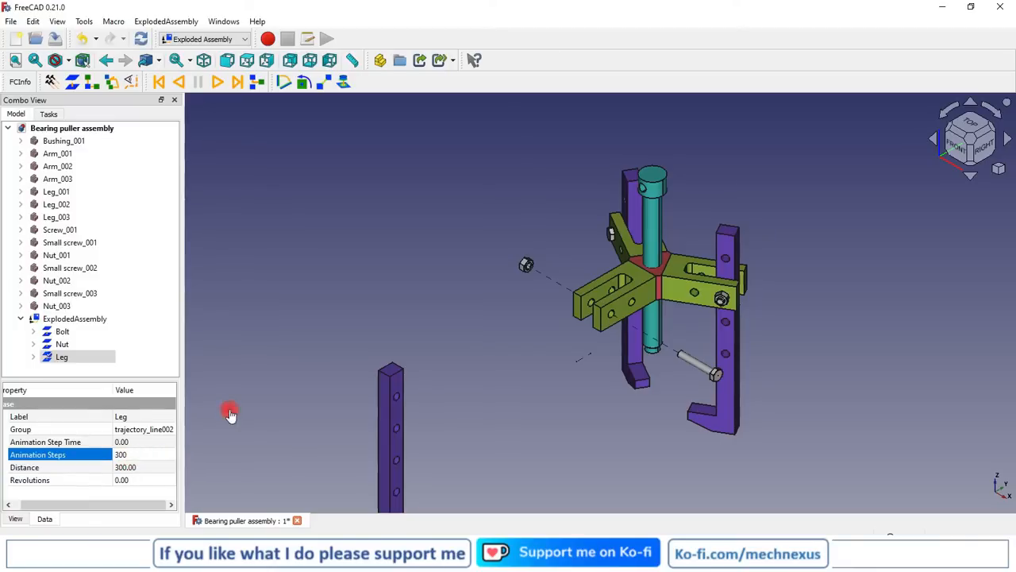
# Set the Nut group's animation steps to 300
pyautogui.click(61, 344)
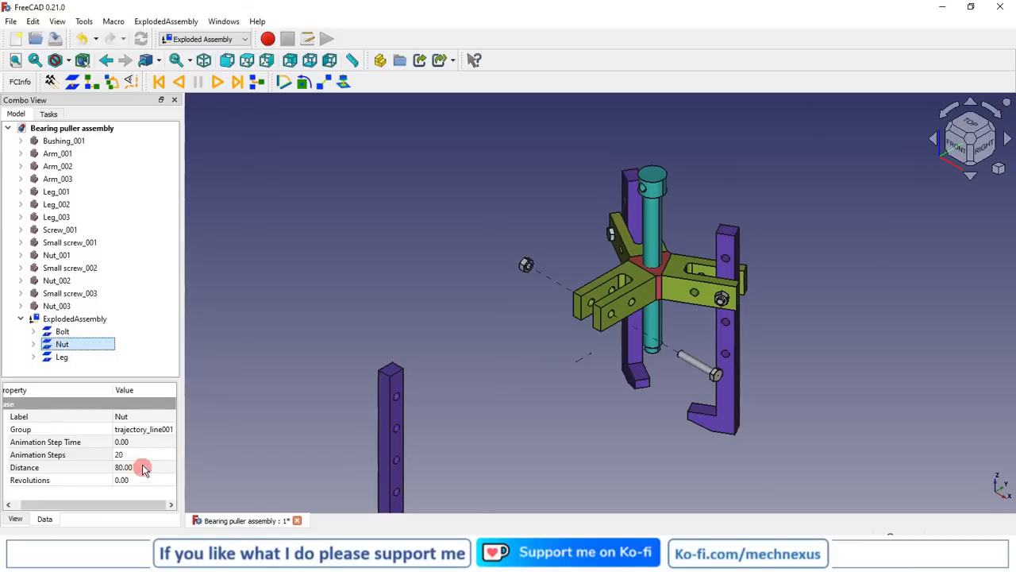
pyautogui.click(135, 455)
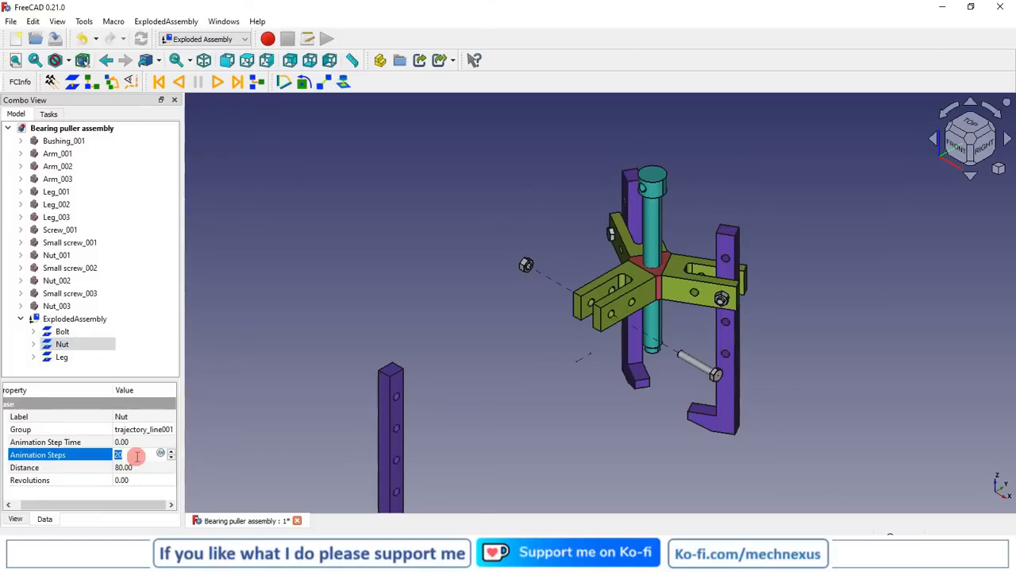
pyautogui.write('300')
pyautogui.press('Return')
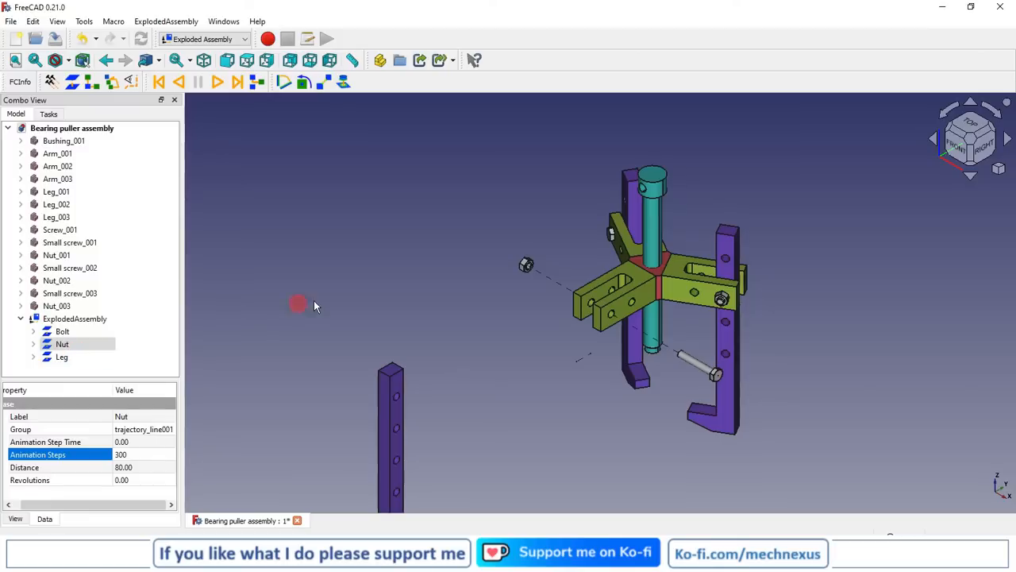
pyautogui.scroll(-3, 406, 273)
pyautogui.scroll(-1, 405, 273)
pyautogui.scroll(2, 470, 360)
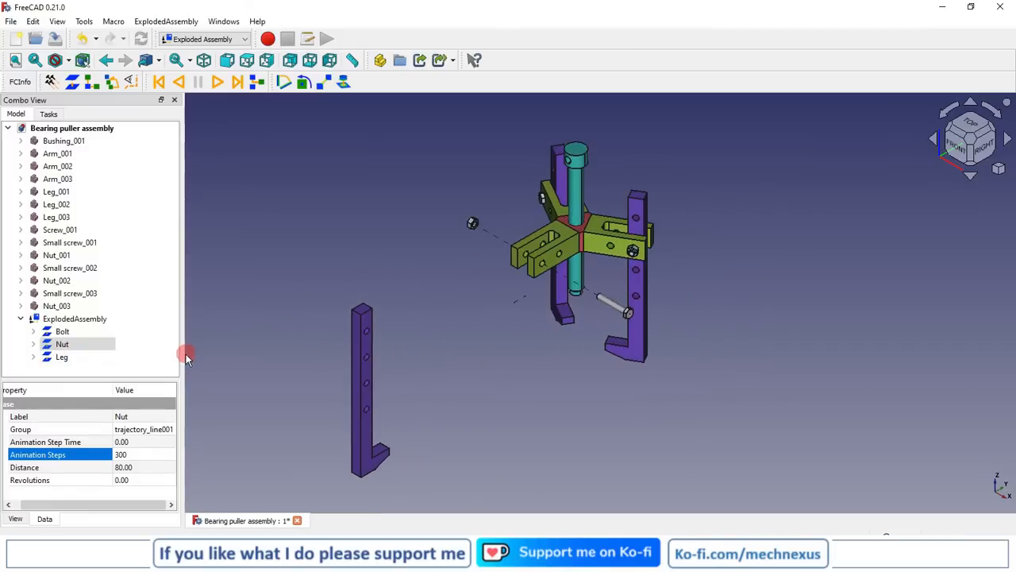
pyautogui.click(570, 249)
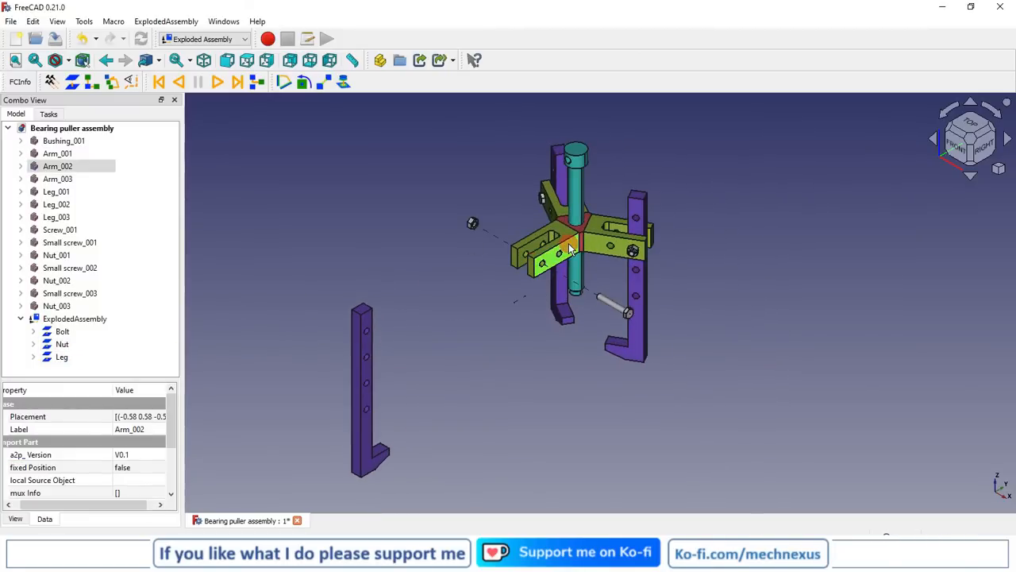
pyautogui.click(60, 167)
pyautogui.click(485, 263)
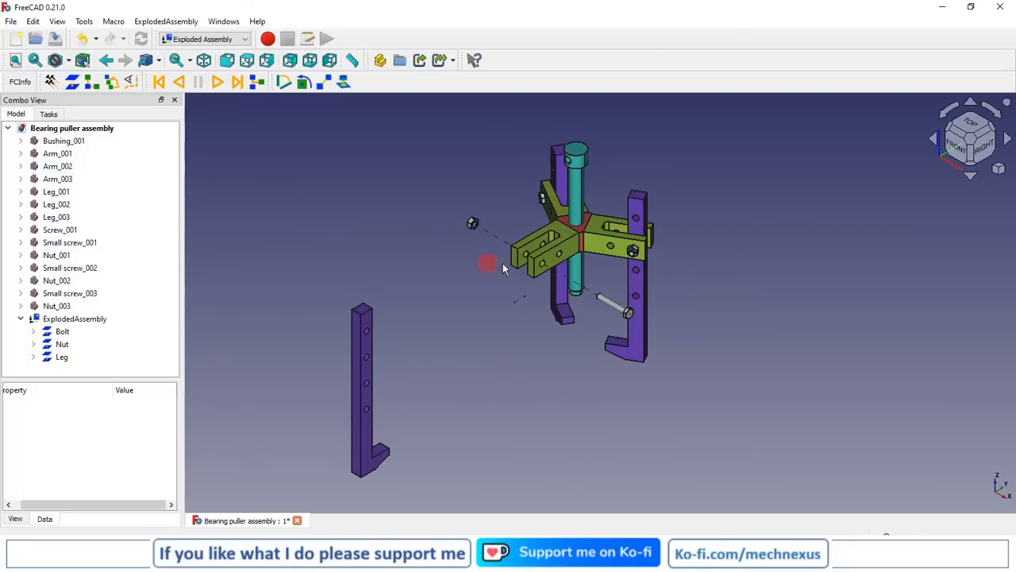
# Create a simple group that explodes Arm_002 away from the bushing, using the end face of its fork as direction
pyautogui.scroll(3, 480, 262)
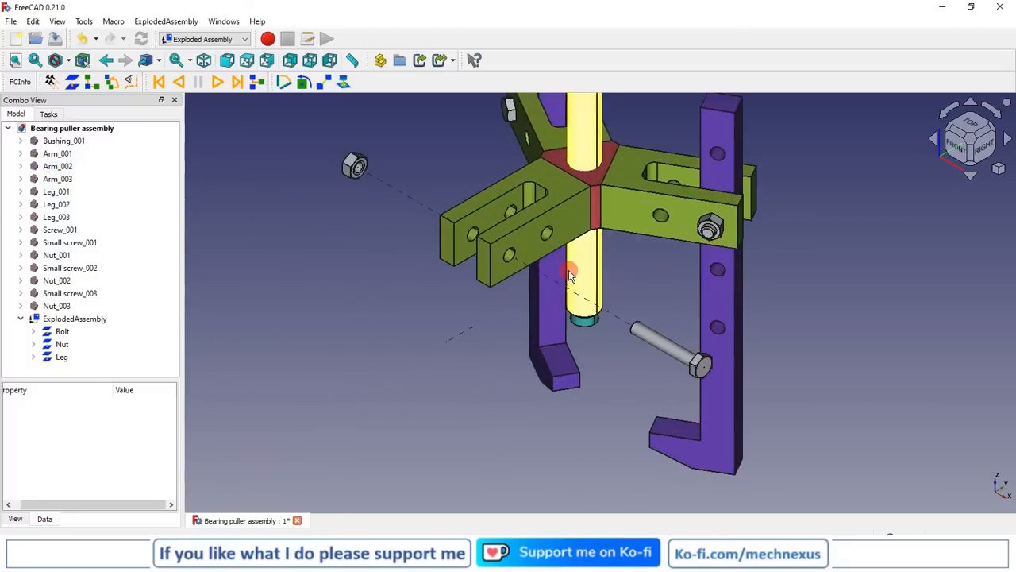
pyautogui.click(474, 259)
pyautogui.scroll(-3, 408, 285)
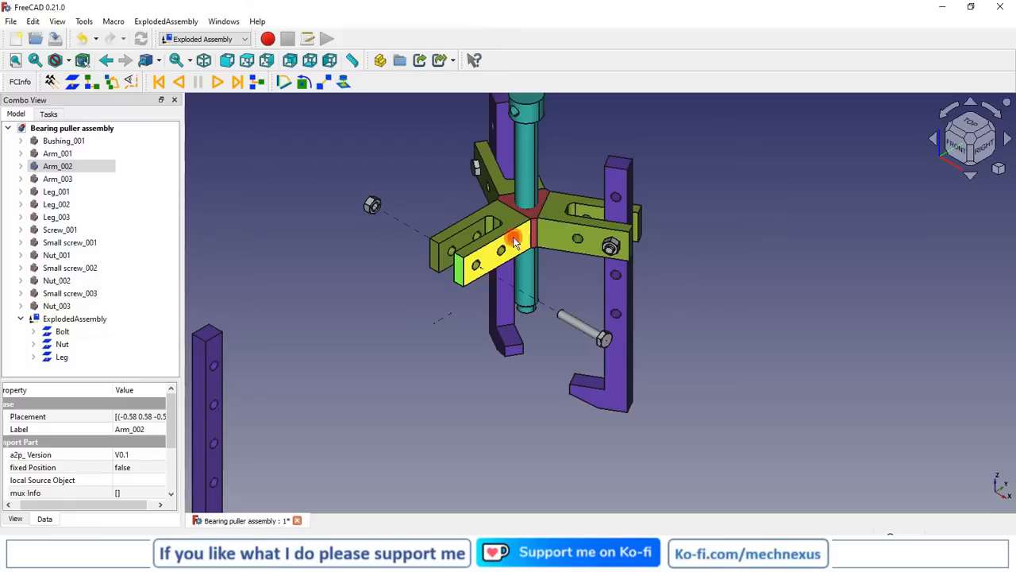
pyautogui.click(461, 271)
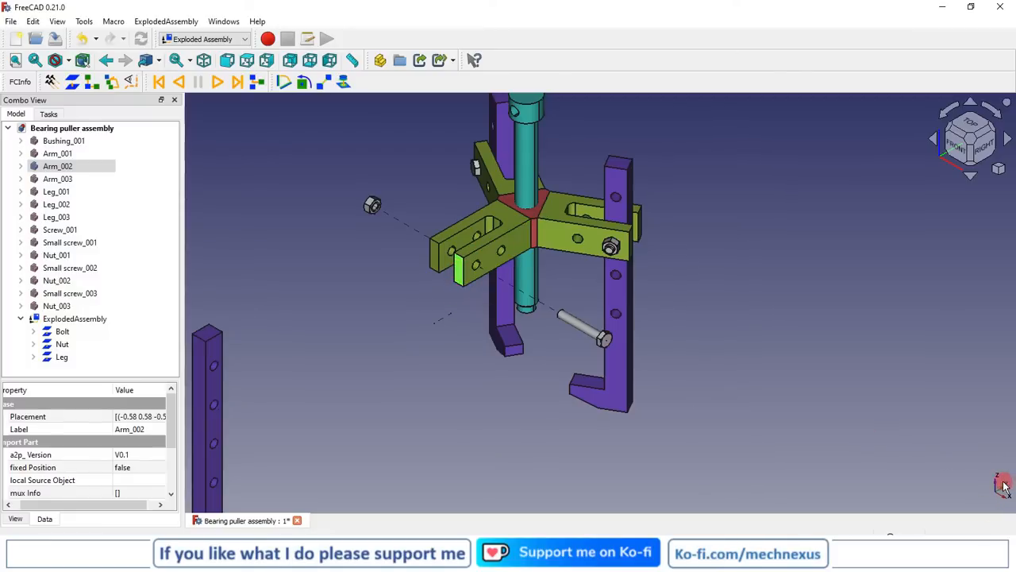
pyautogui.scroll(-3, 445, 313)
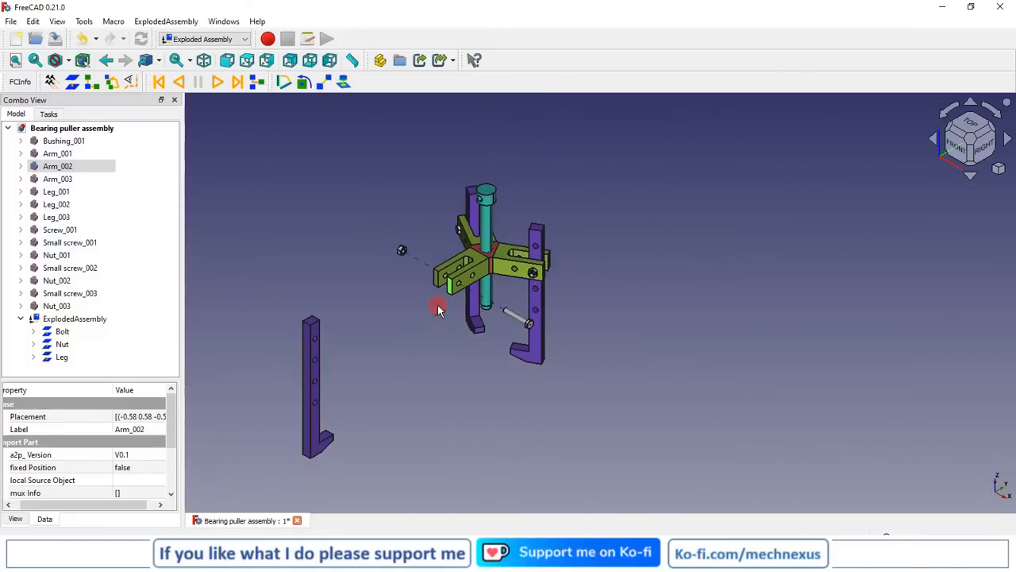
pyautogui.scroll(3, 435, 285)
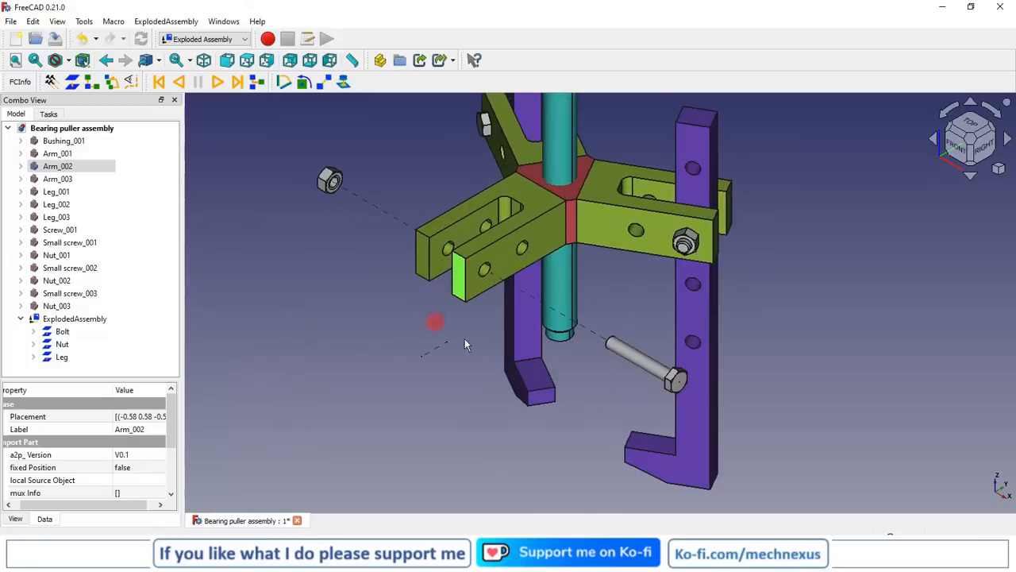
pyautogui.scroll(-5, 442, 315)
pyautogui.scroll(4, 412, 326)
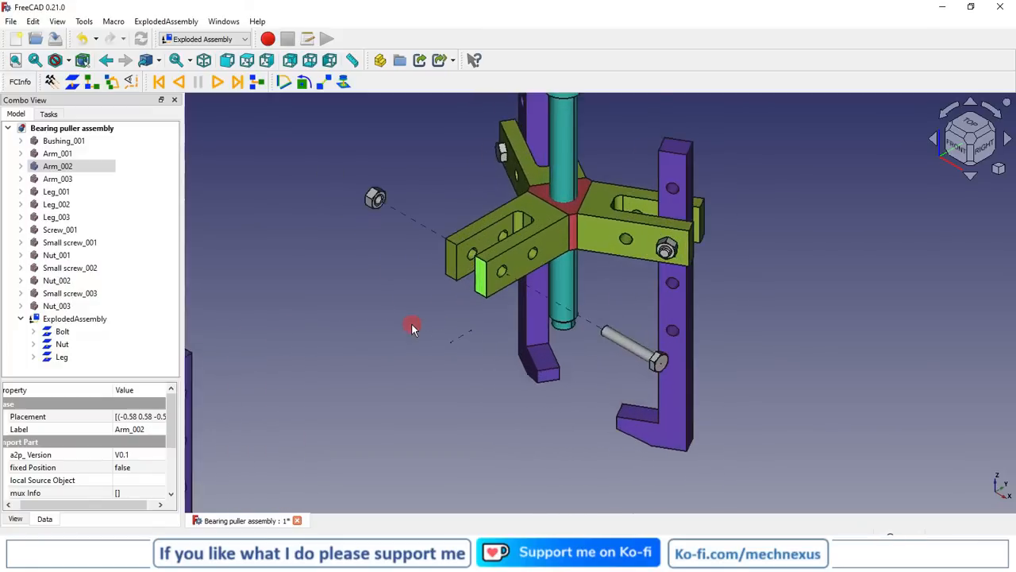
pyautogui.scroll(-3, 413, 326)
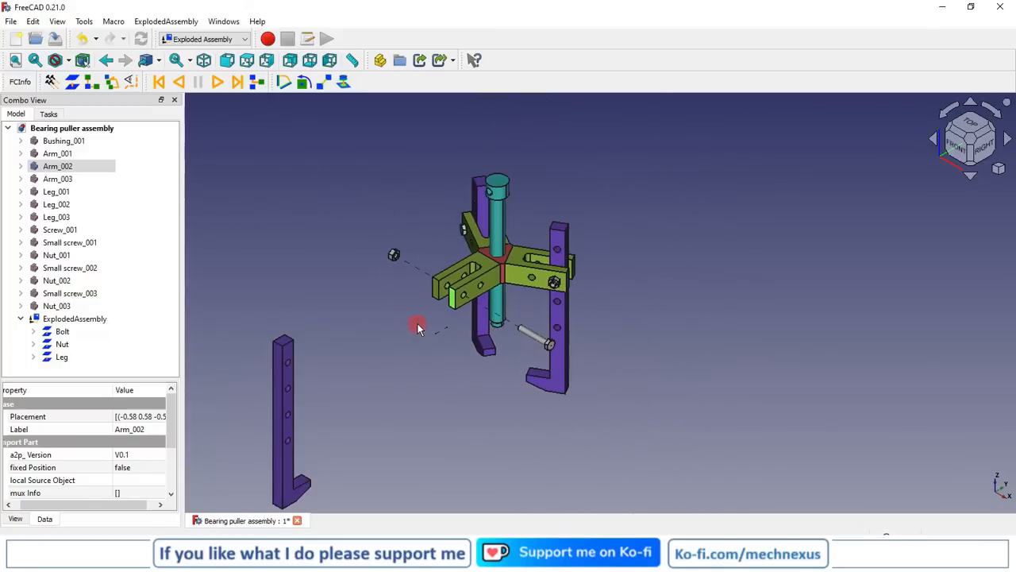
pyautogui.click(72, 83)
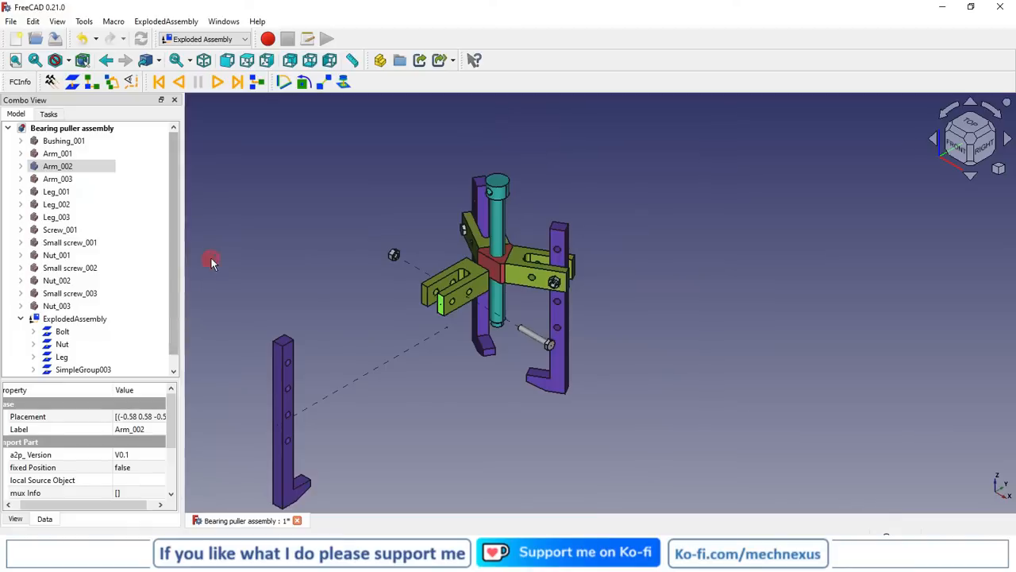
# Rename the new simple group for Arm_002 as Arm
pyautogui.click(83, 372)
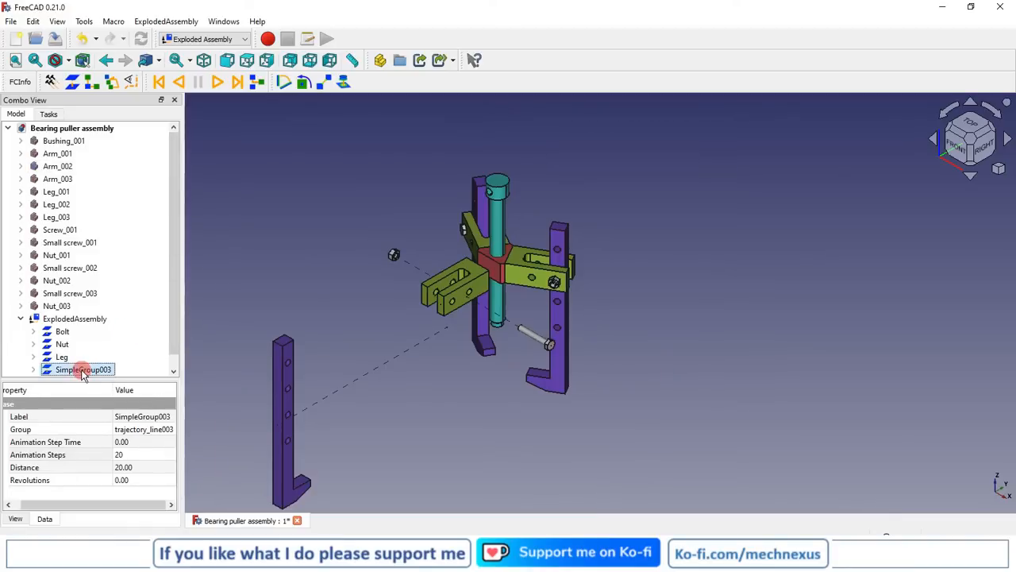
pyautogui.click(81, 369)
pyautogui.write('Arm')
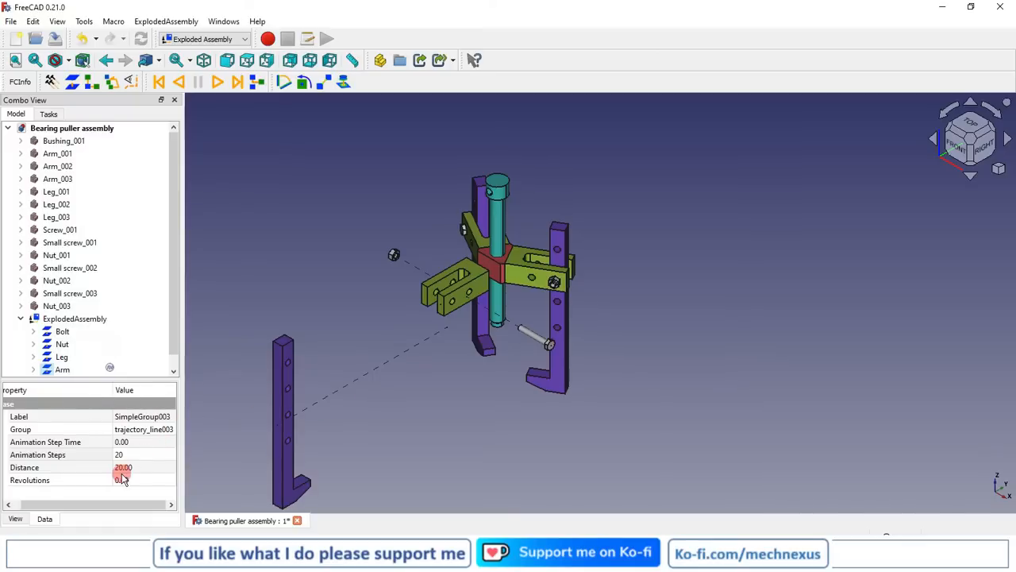
pyautogui.press('Return')
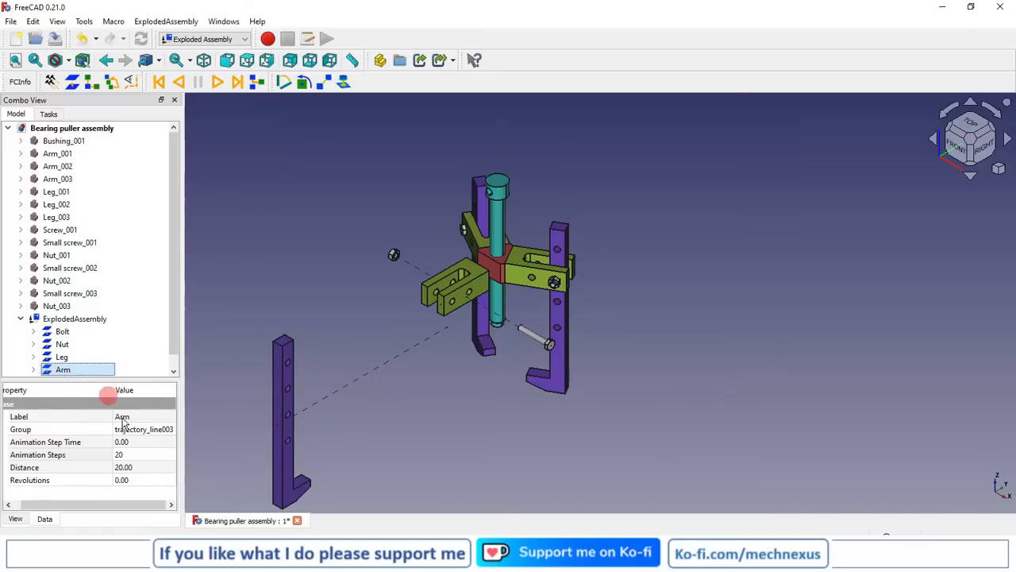
# Set the Arm group's explosion distance to 150
pyautogui.click(124, 467)
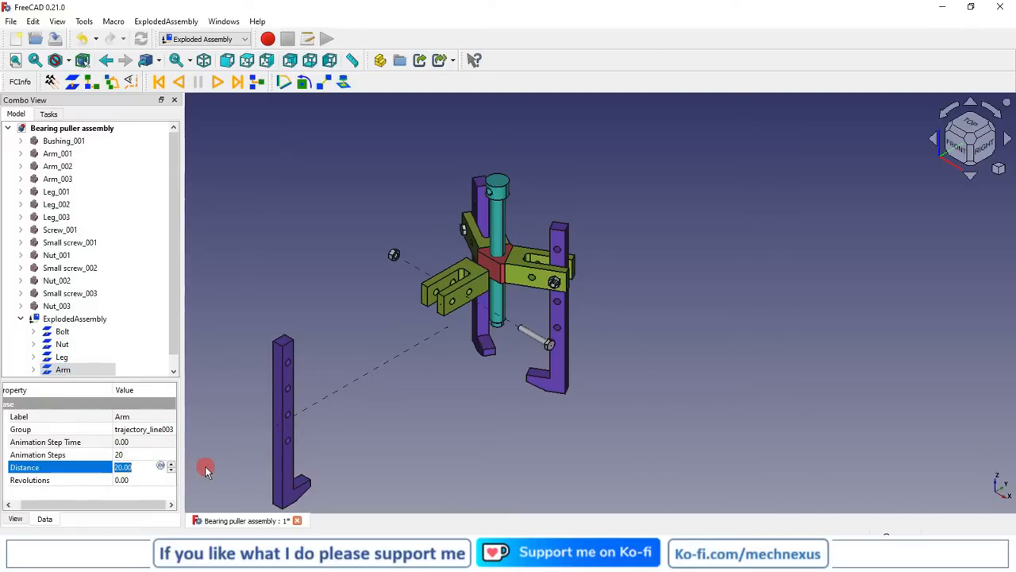
pyautogui.write('150')
pyautogui.press('Return')
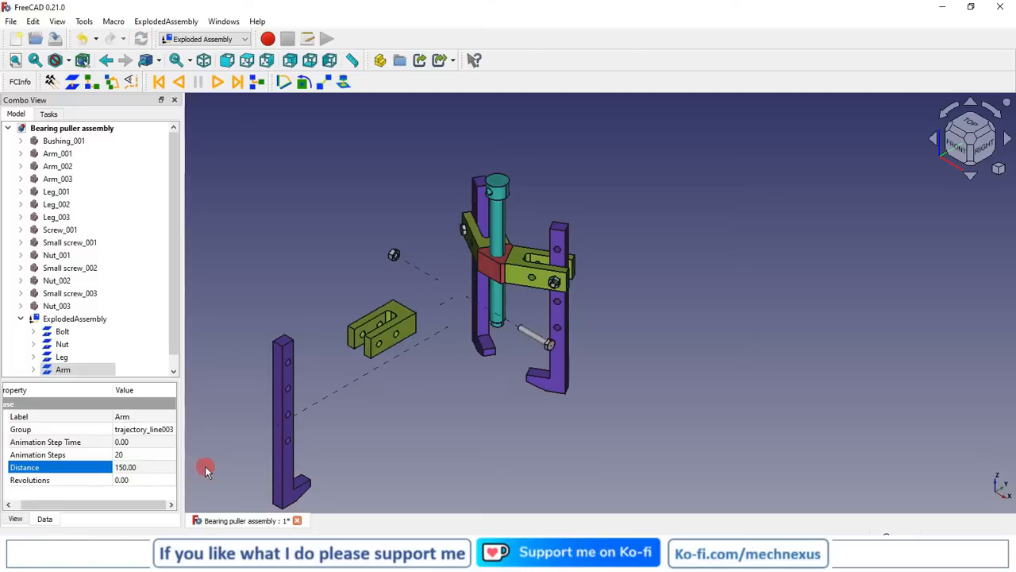